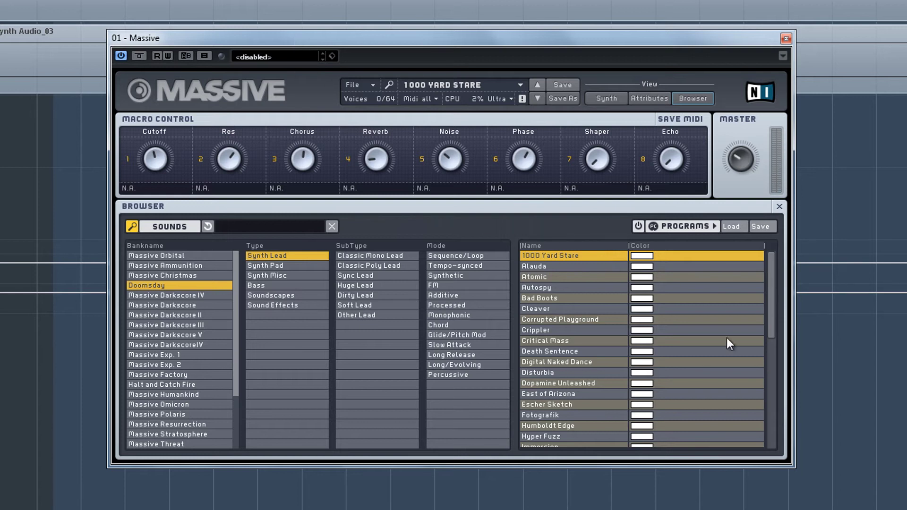
- Audition Autospy, Corrupted Playground, Death Sentence and Dopamine Unleashed, ending on Fotografik
left_click(527, 292)
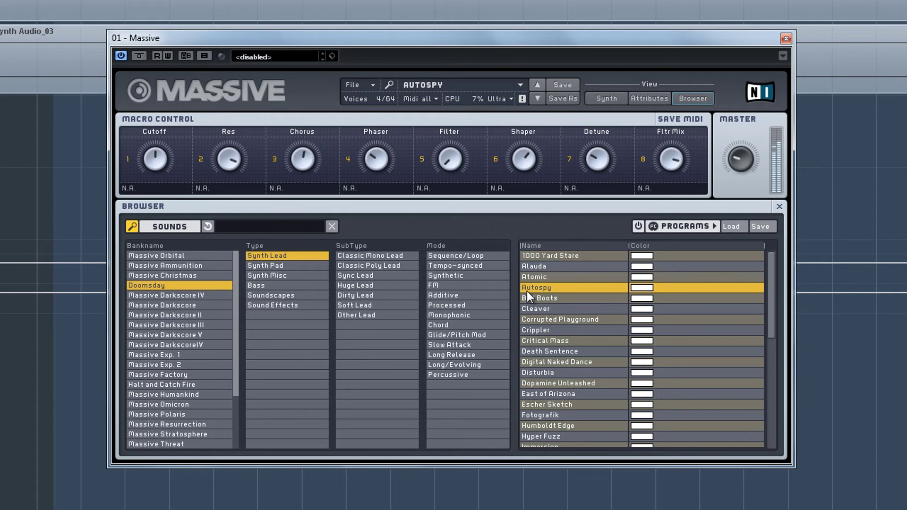
left_click(537, 319)
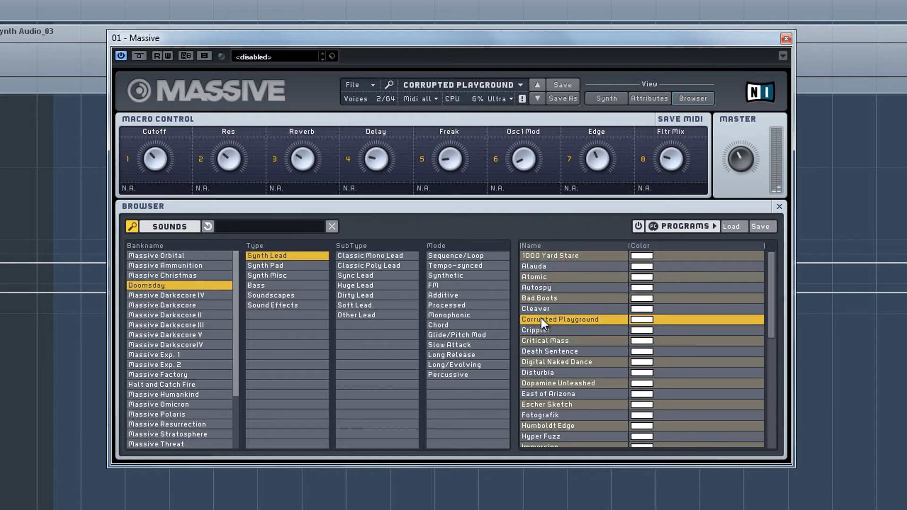
left_click(548, 352)
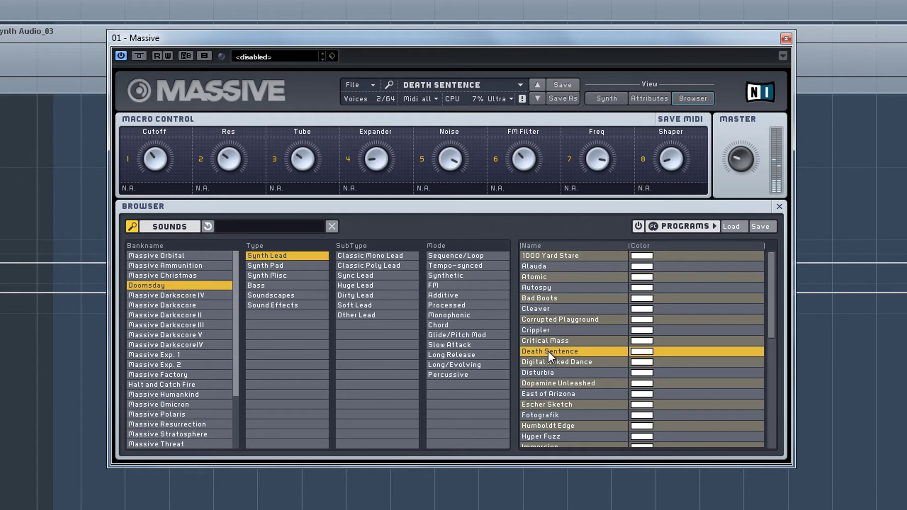
left_click(592, 381)
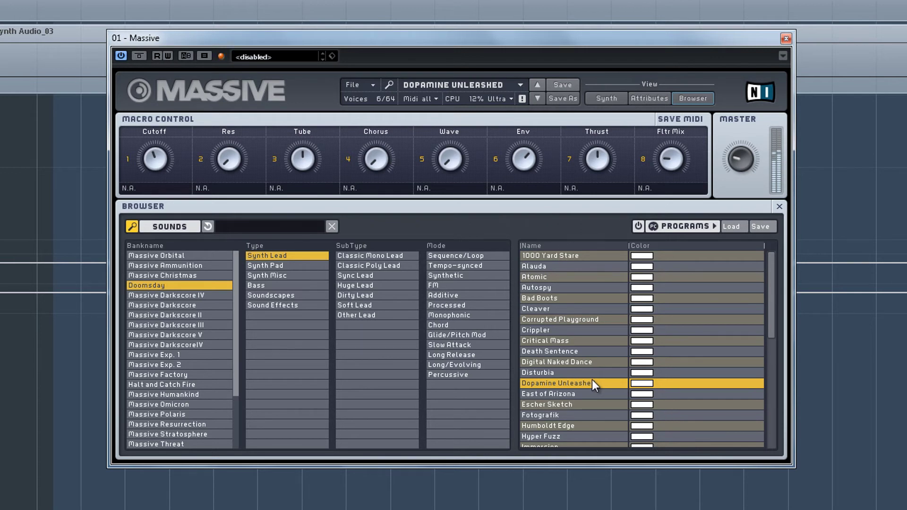
left_click(581, 416)
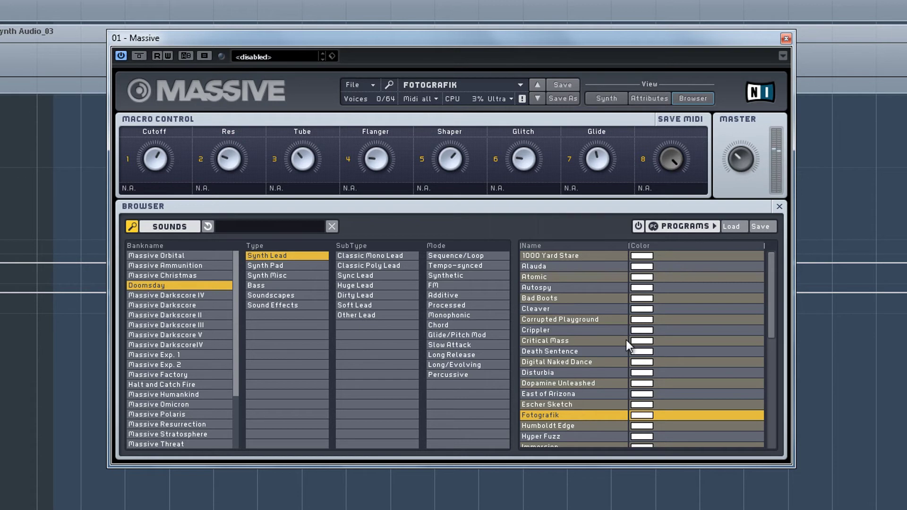
- Scroll further down the list and audition Immersion and Lhasa, ending on Main Titles
left_click_drag(773, 286, 774, 323)
left_click(539, 367)
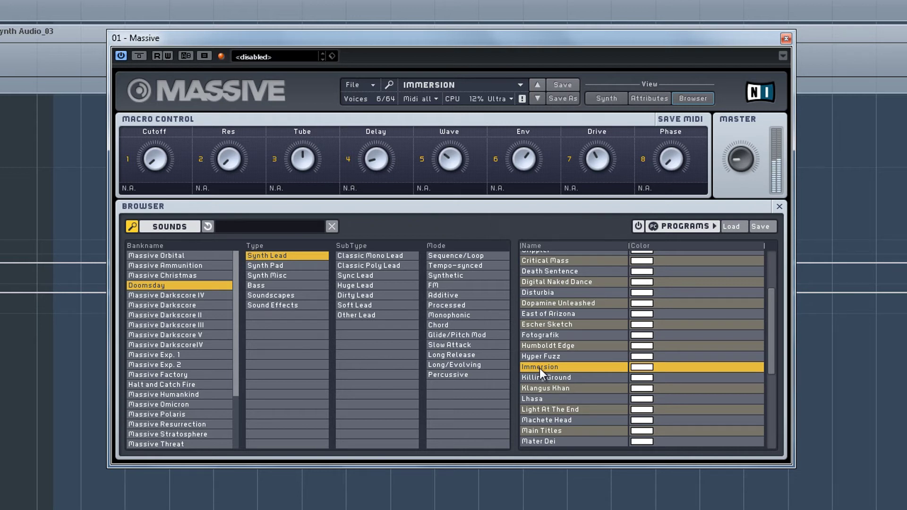
left_click(562, 399)
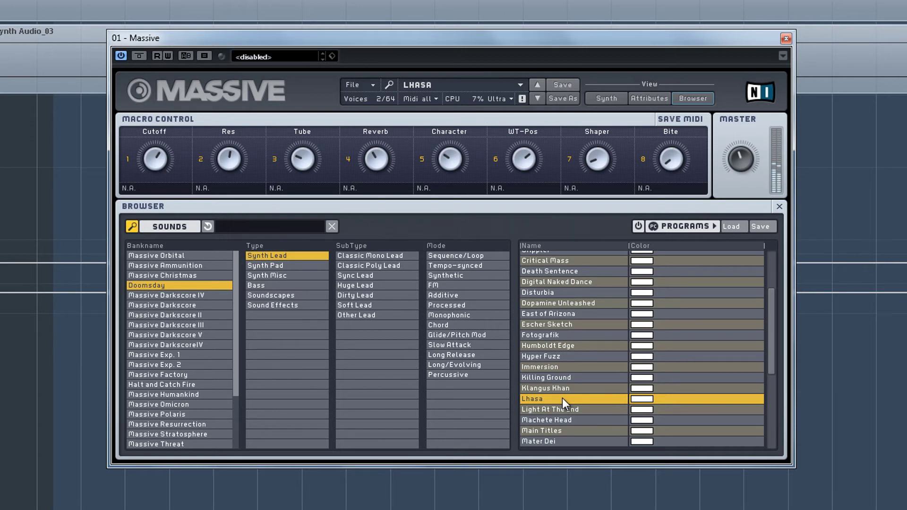
left_click(539, 430)
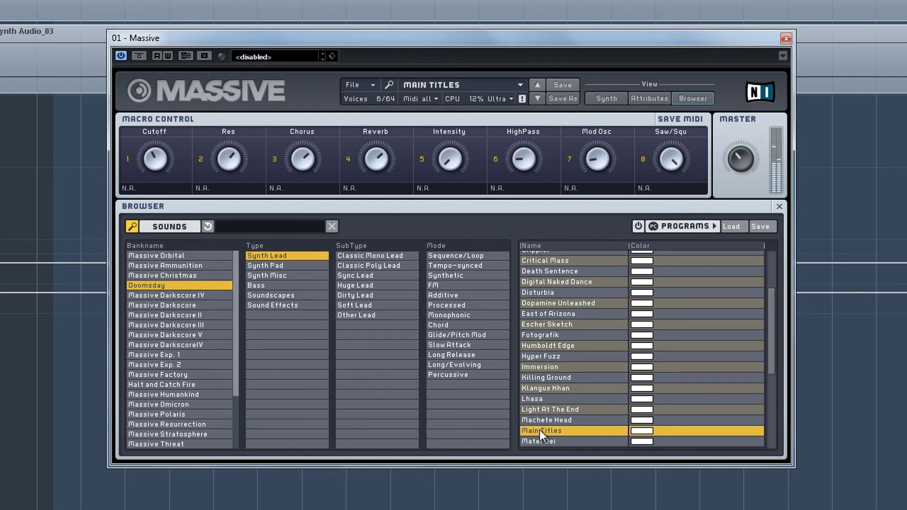
- Scroll down, audition Morgue Whore and turn down its Res macro knob
scroll(769, 336, "down", 1)
left_click_drag(768, 336, 768, 373)
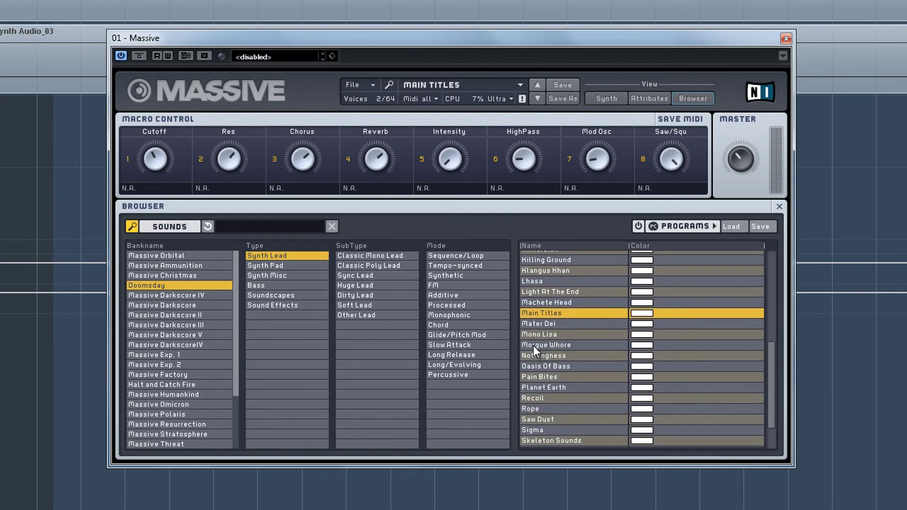
left_click(534, 349)
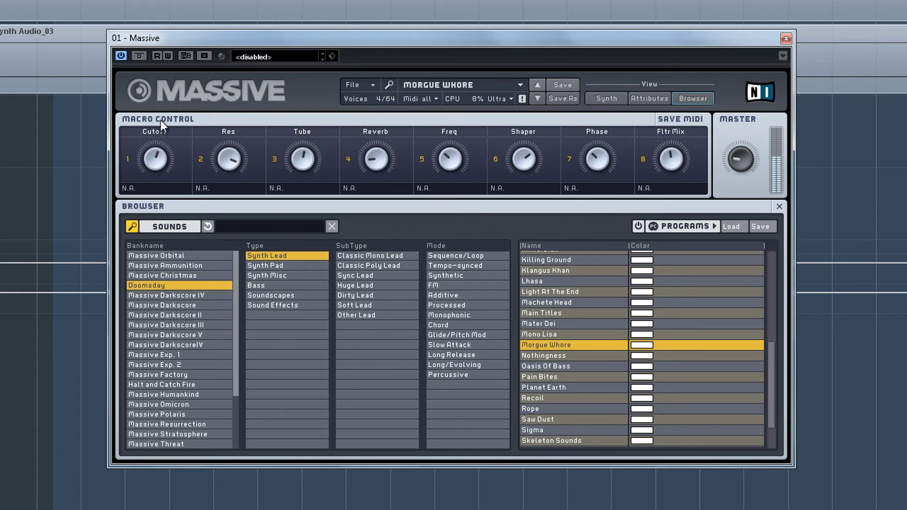
left_click_drag(219, 142, 232, 251)
- Audition Pain Bites, Rope and Skeleton Sounds, ending on Varin
left_click(554, 376)
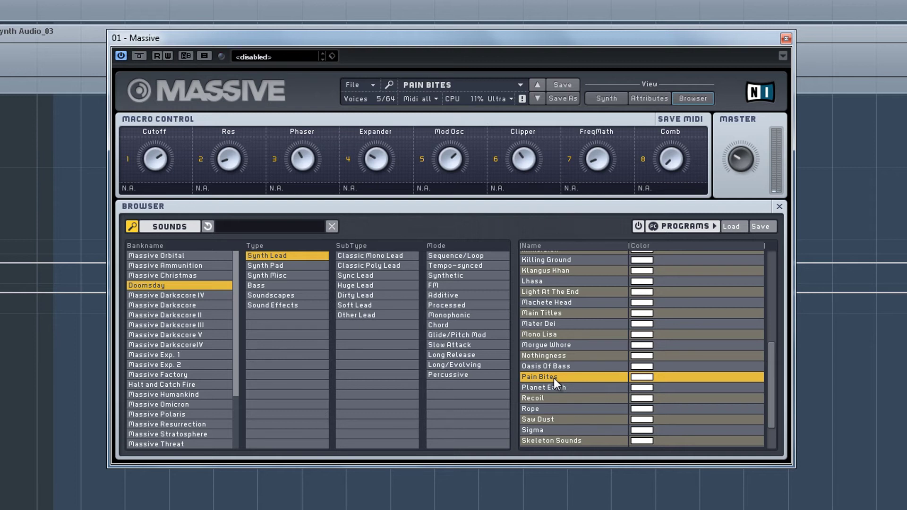
left_click(551, 409)
scroll(772, 380, "down", 2)
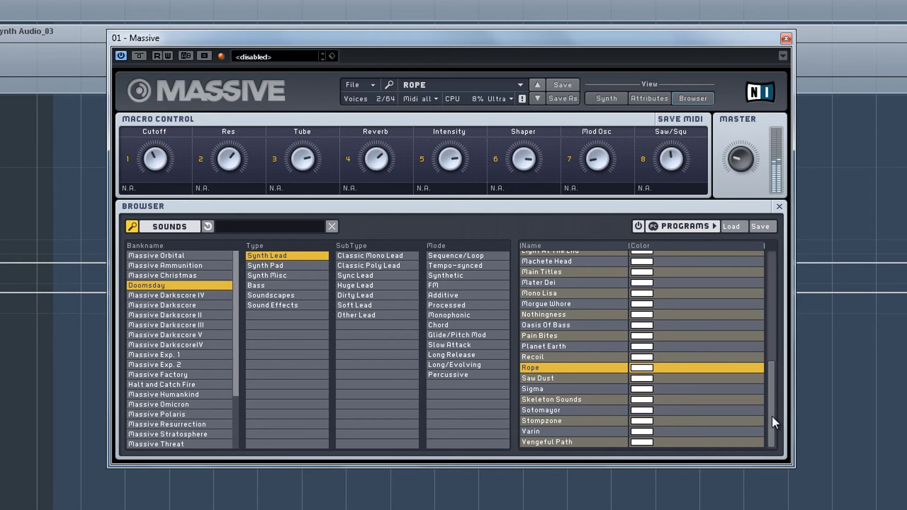
left_click(565, 398)
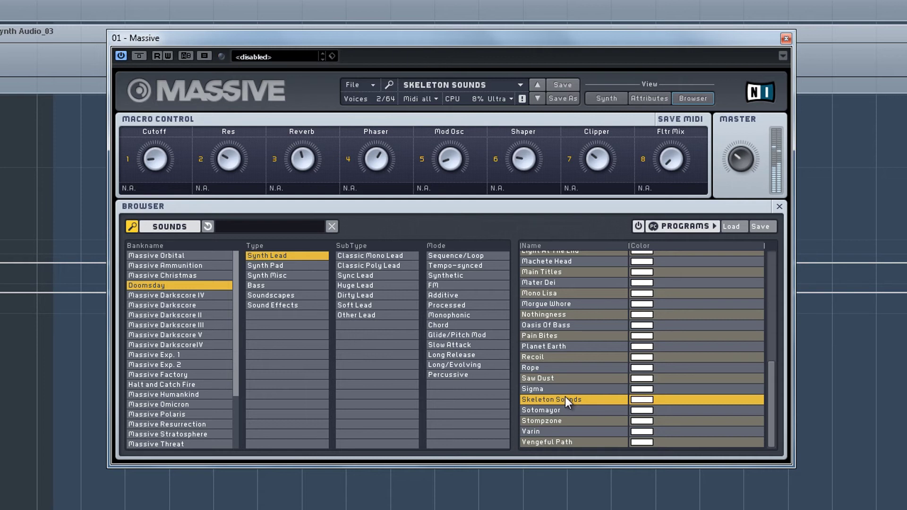
left_click(557, 431)
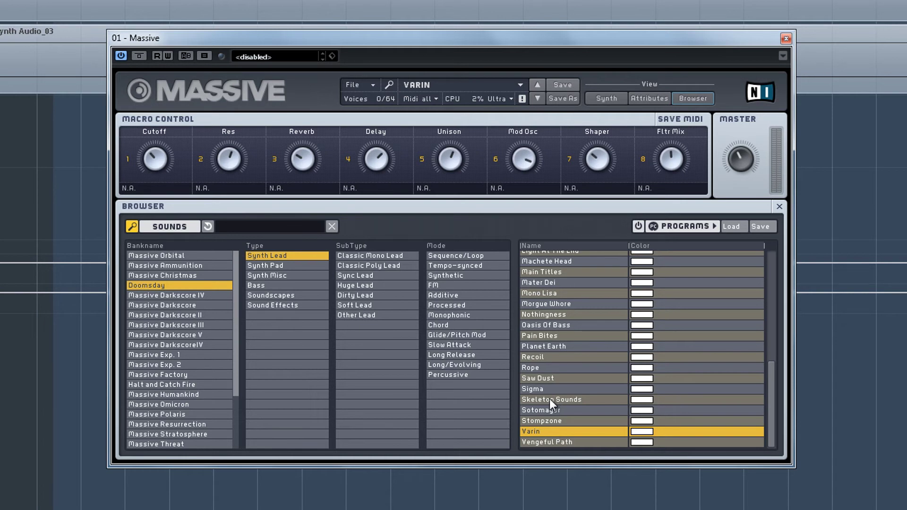
- List Doomsday's Synth Pad presets and audition Arkhangel, Death Perception and Fifth Musketeer
left_click(308, 265)
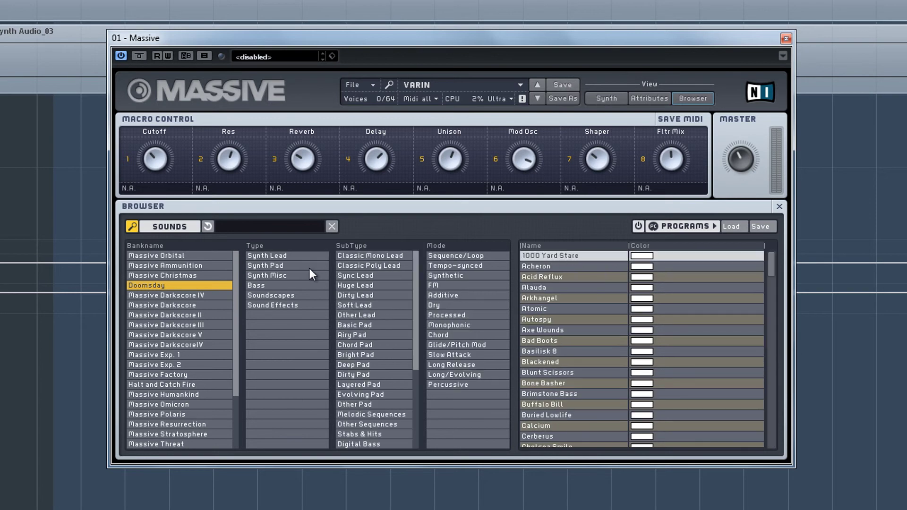
left_click(546, 255)
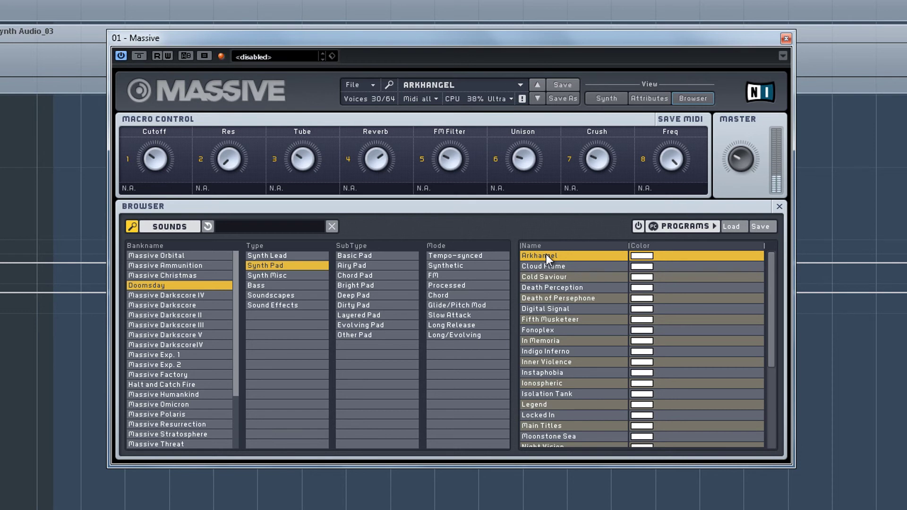
left_click(556, 288)
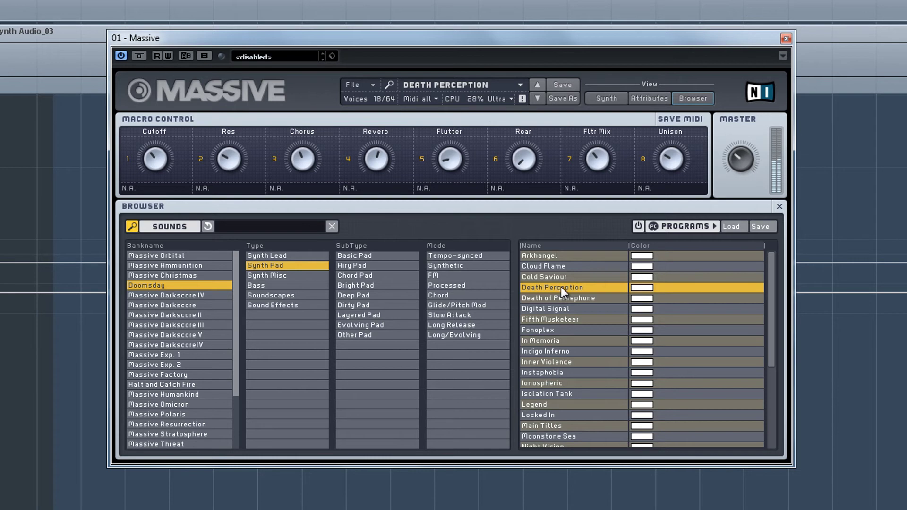
left_click(568, 321)
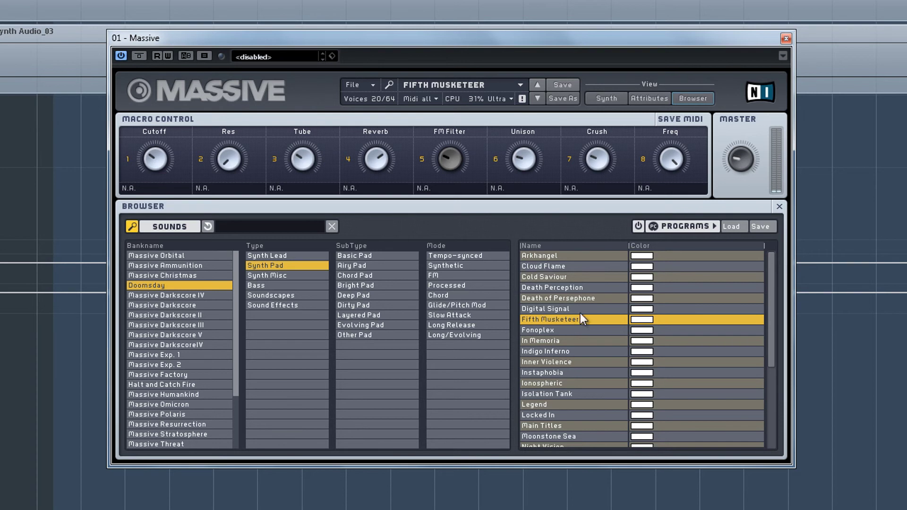
- Audition pads Indigo Inferno, Ionospheric, Locked In, Night Vision, Oblast, Sculptor and Smack Pad, ending on Woronin
left_click(562, 353)
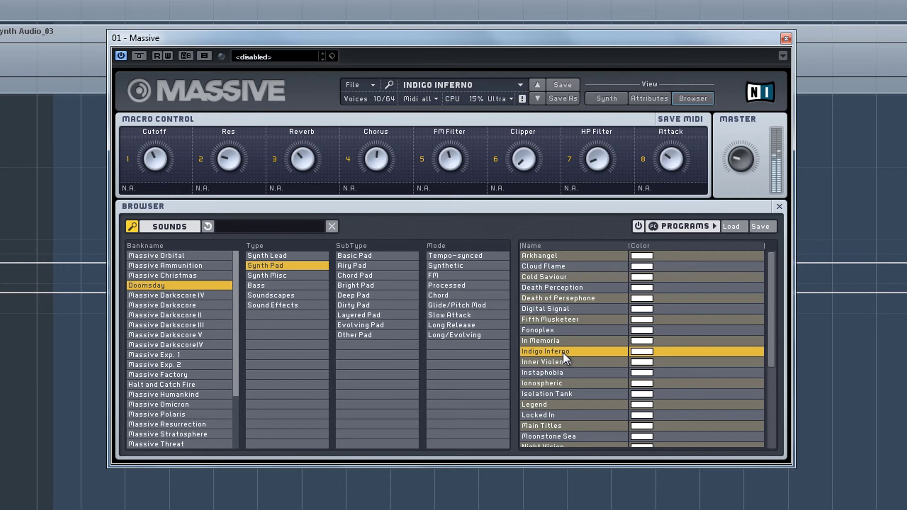
left_click(557, 386)
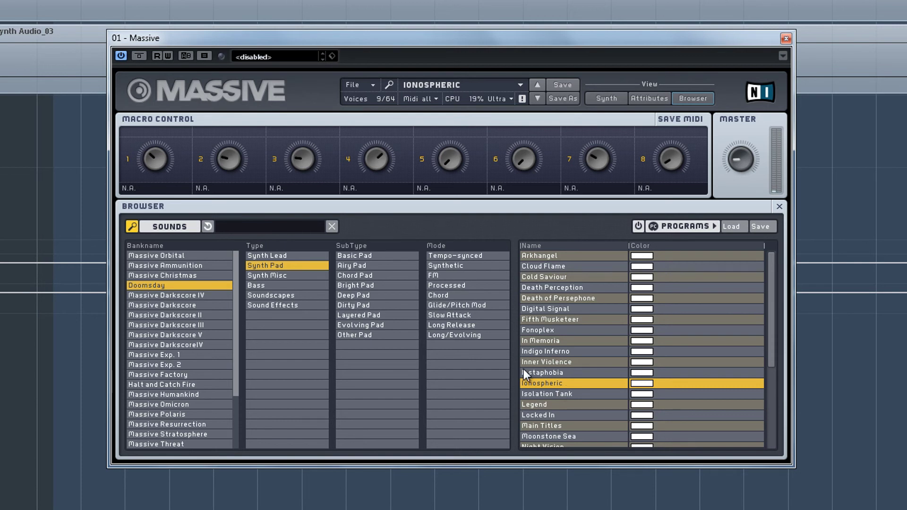
left_click(560, 415)
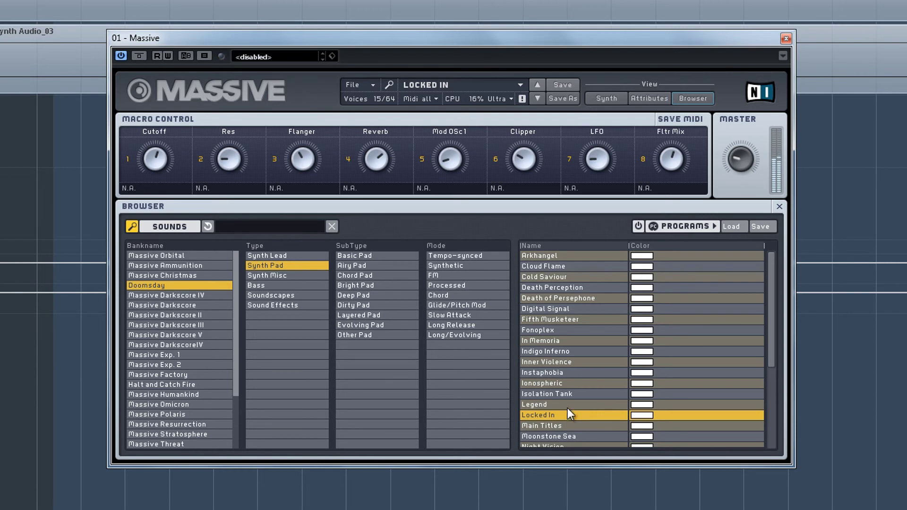
left_click_drag(772, 315, 684, 387)
left_click(535, 318)
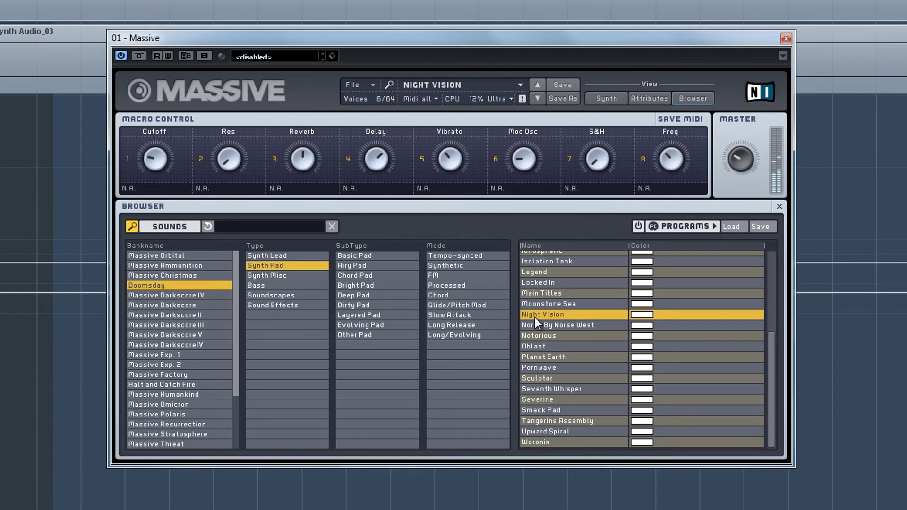
left_click(543, 343)
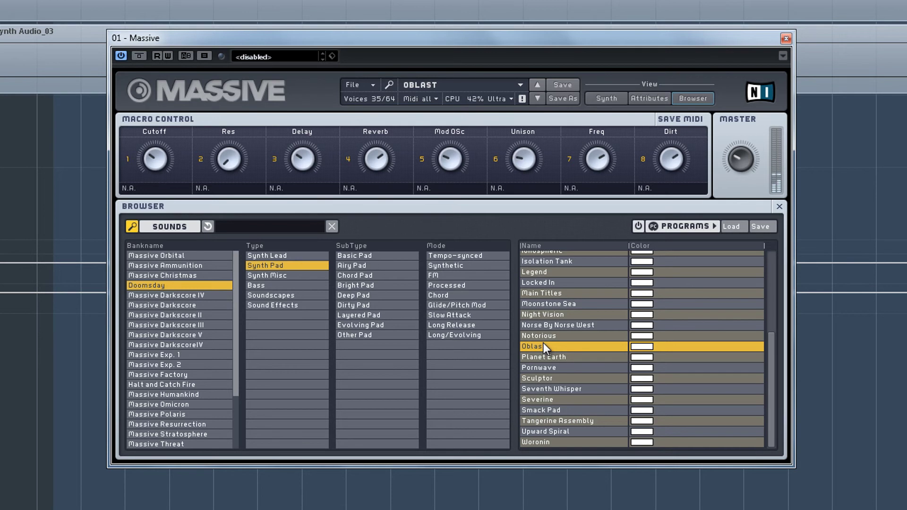
left_click(553, 378)
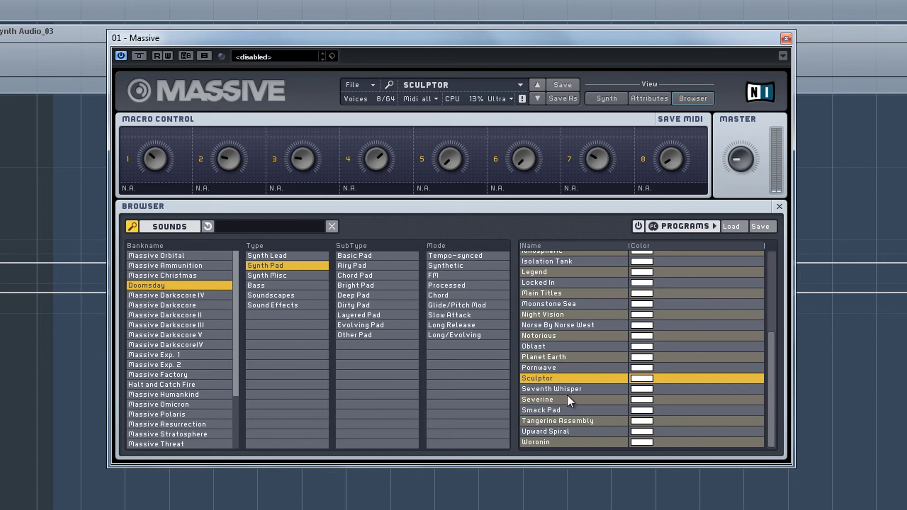
left_click(562, 410)
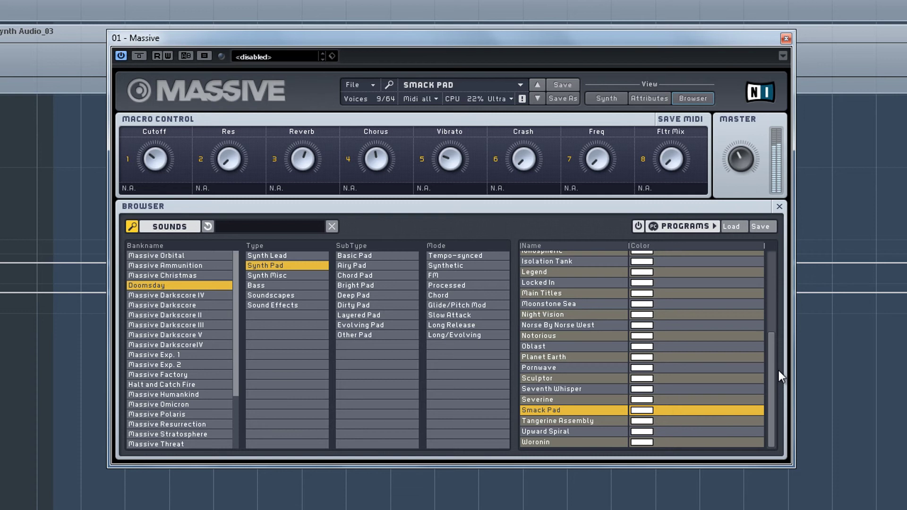
left_click(543, 443)
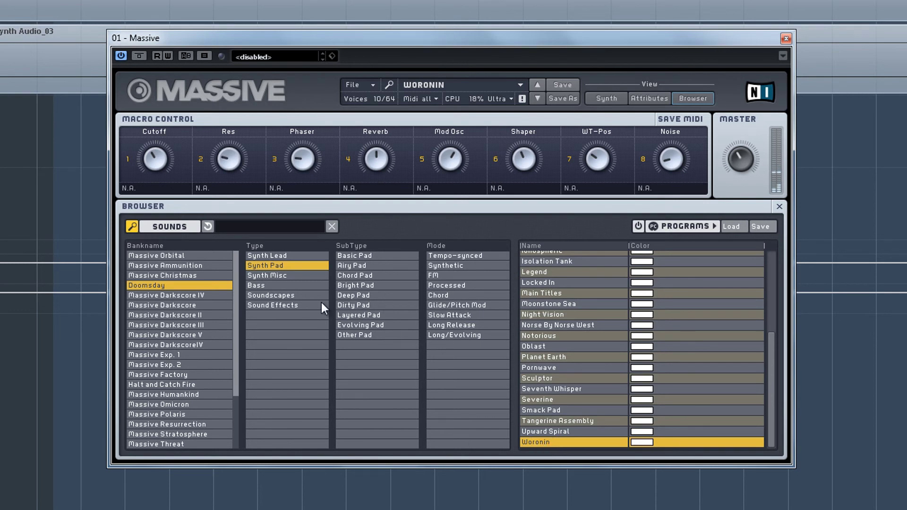
- Show tempo-synced Synth Misc presets and audition Acid Reflux, Crippler and Electric Sundae
left_click(285, 275)
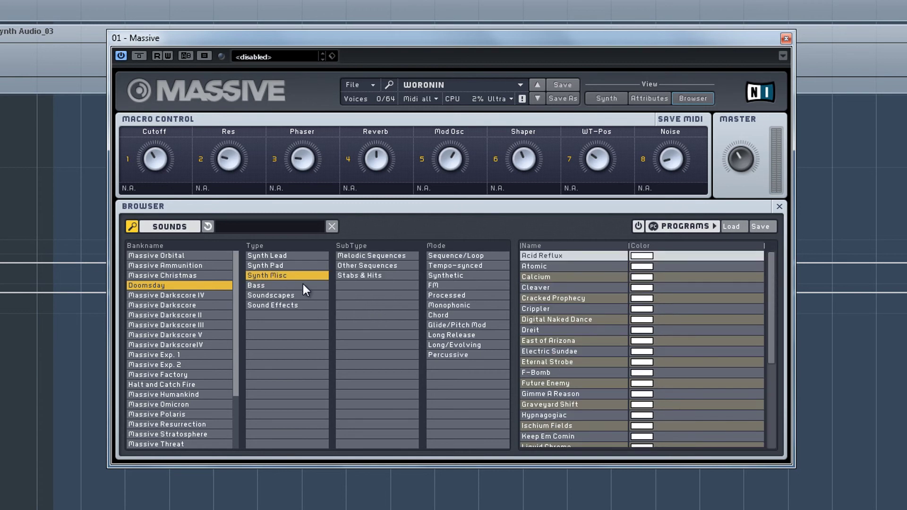
left_click(455, 266)
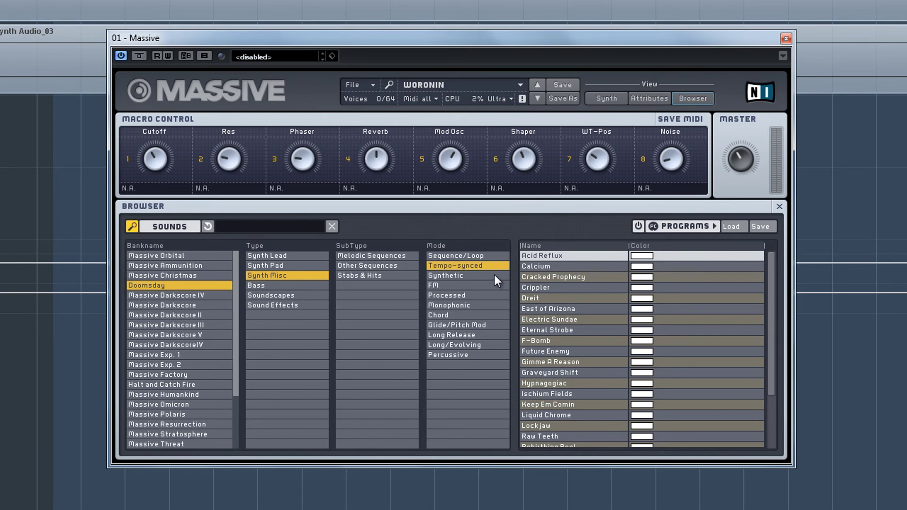
left_click(543, 255)
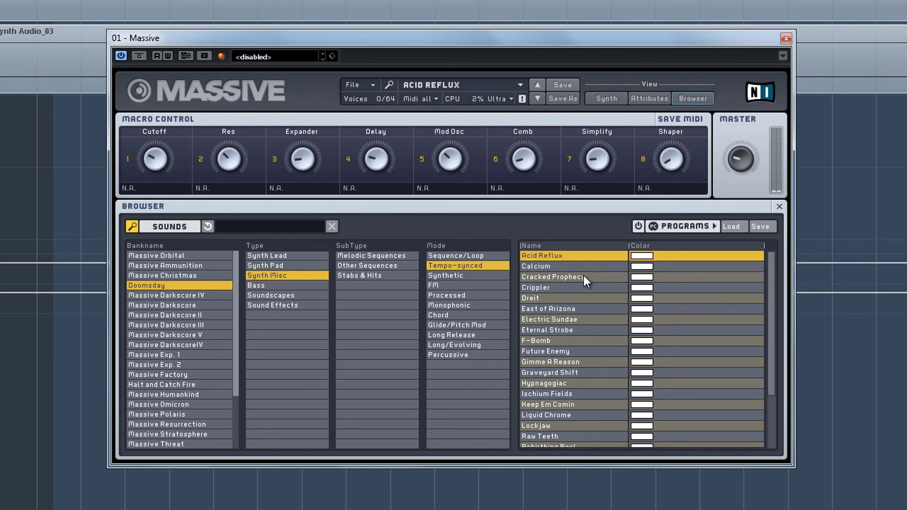
left_click(559, 284)
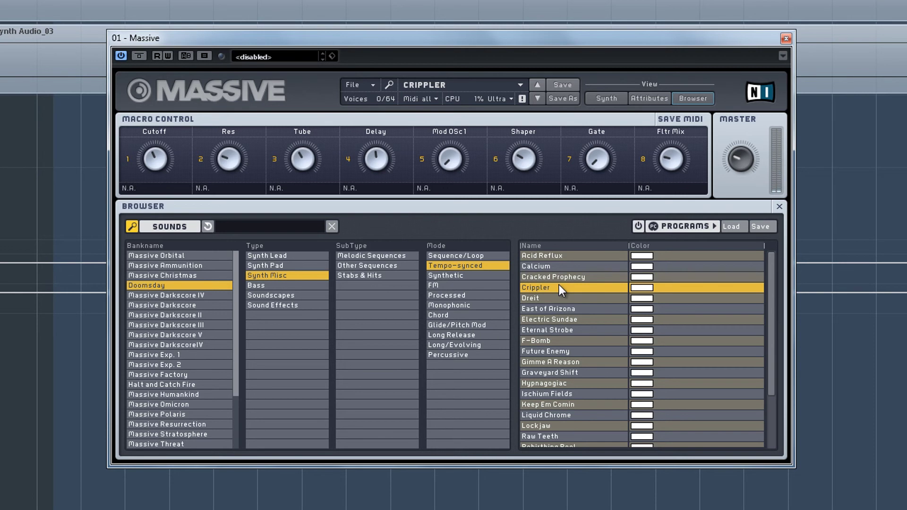
left_click(560, 318)
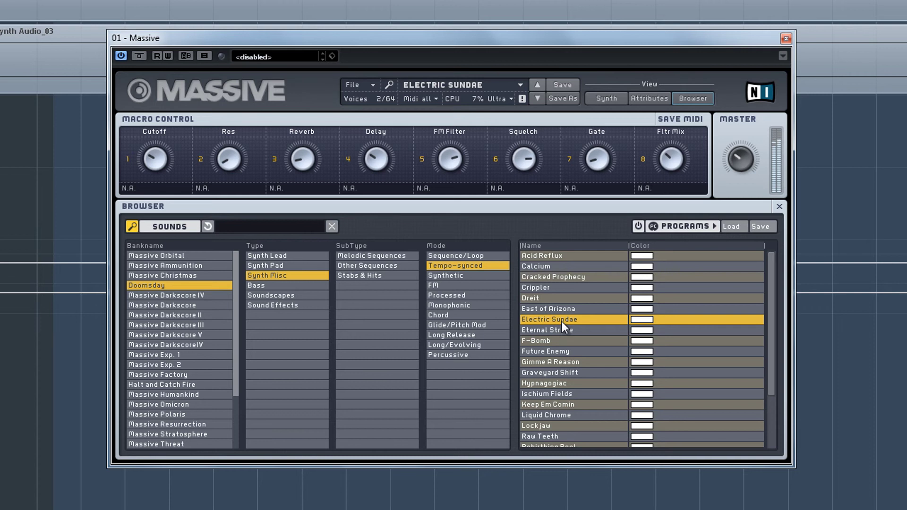
- Audition F-Bomb, Graveyard Shift and Keep Em Comin, ending on Raw Teeth
left_click(559, 341)
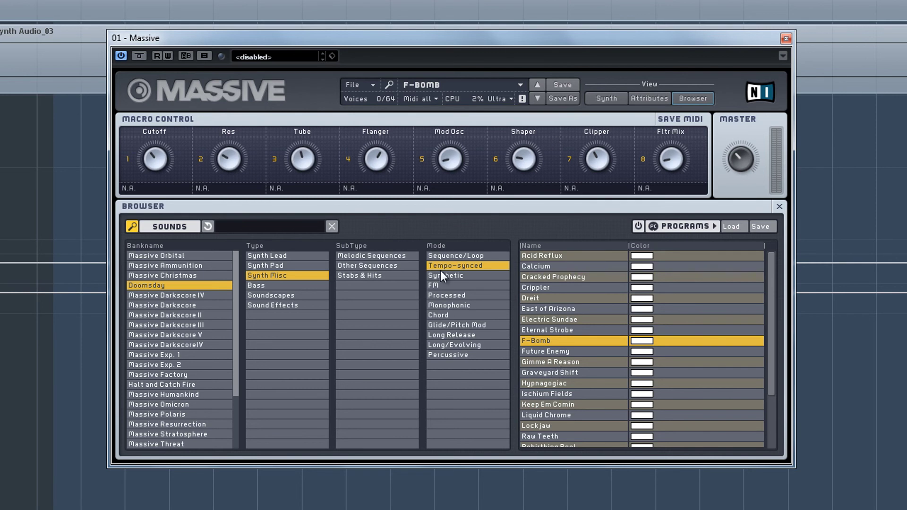
left_click(546, 373)
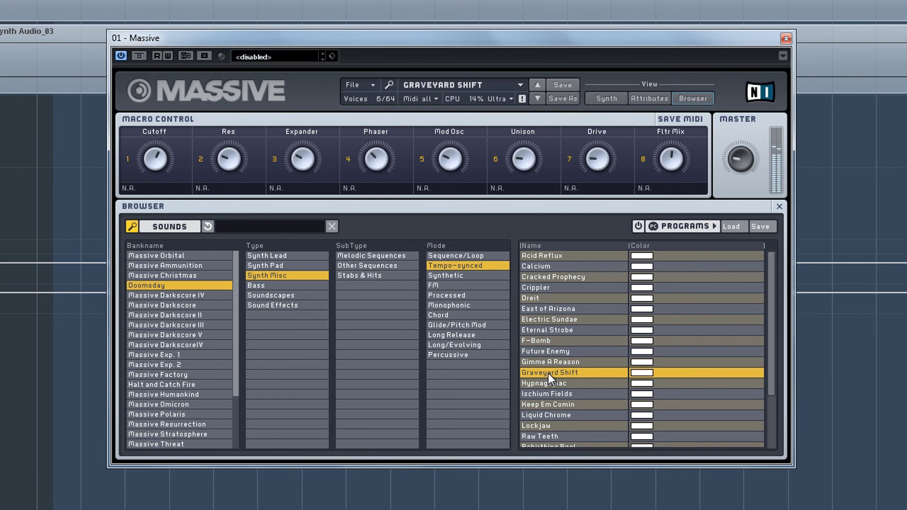
left_click(569, 404)
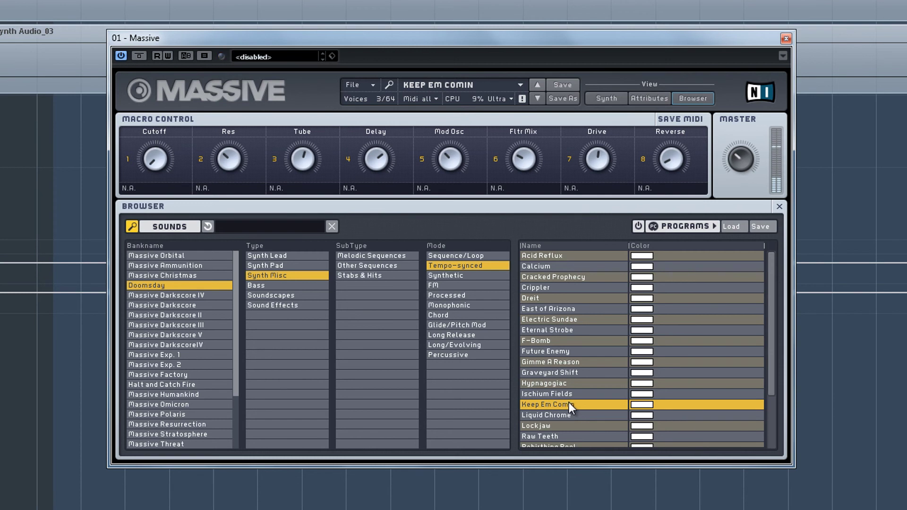
left_click(558, 437)
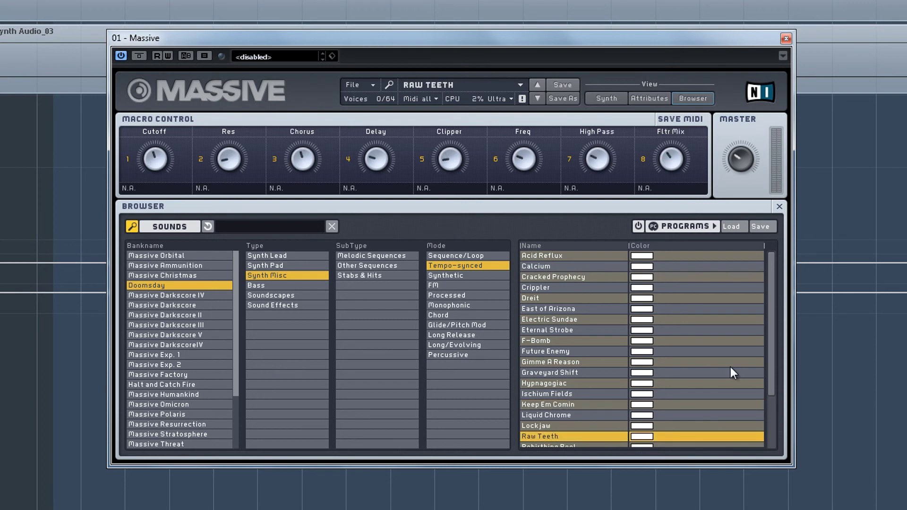
- Audition Snow On The Moon, The Hunger and We Are Back, then list Bass presets
left_click_drag(771, 313, 767, 433)
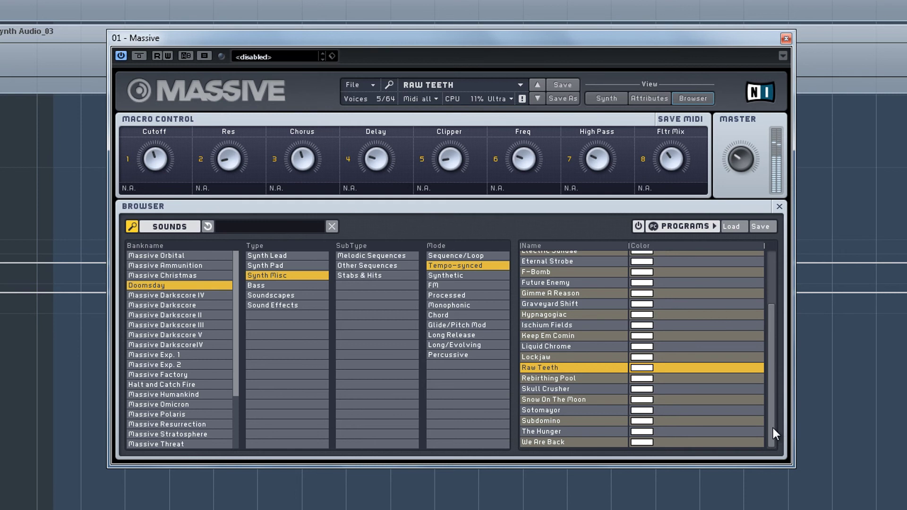
left_click(554, 400)
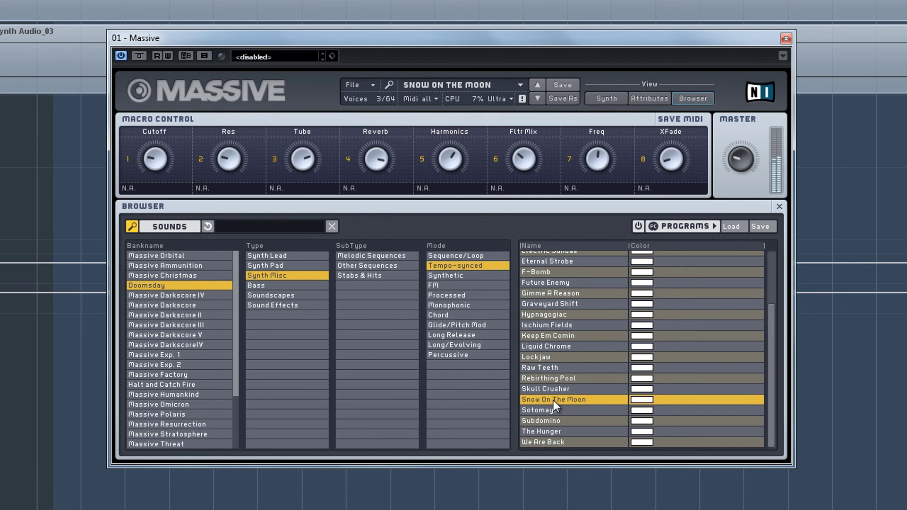
left_click(548, 432)
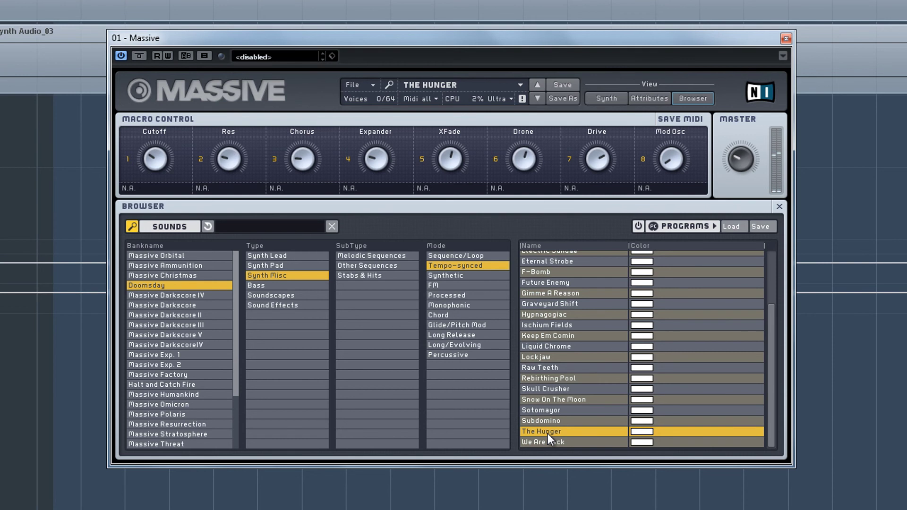
left_click(553, 444)
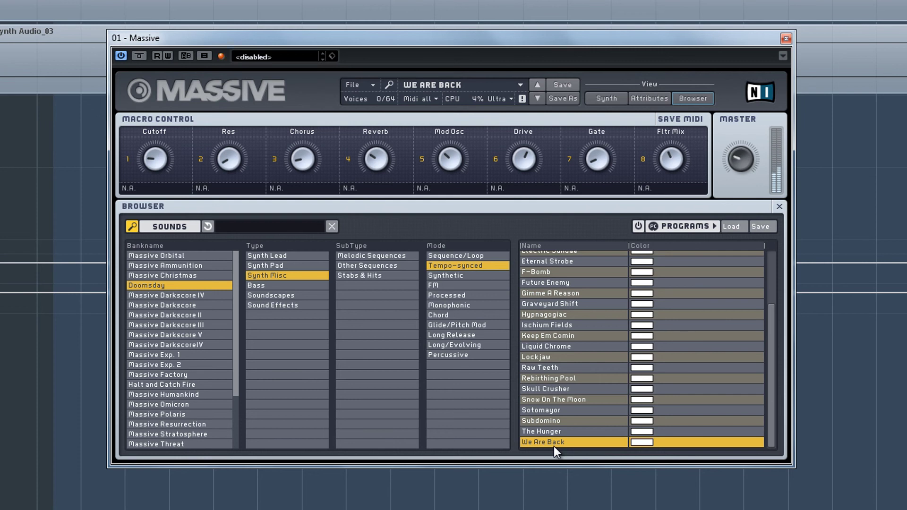
left_click(284, 285)
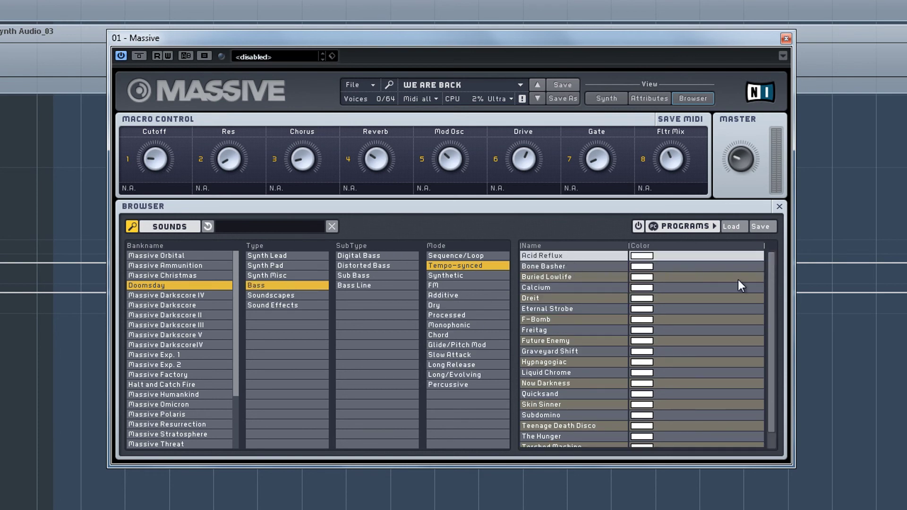
- Audition tempo-synced basses Bone Basher, Dreit and Freitag, ending on Hypnagogiac
left_click(543, 266)
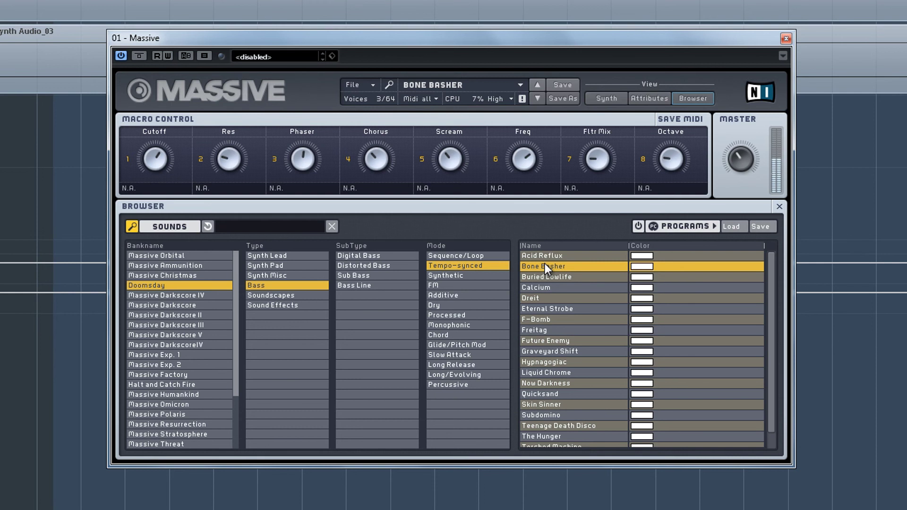
left_click(545, 298)
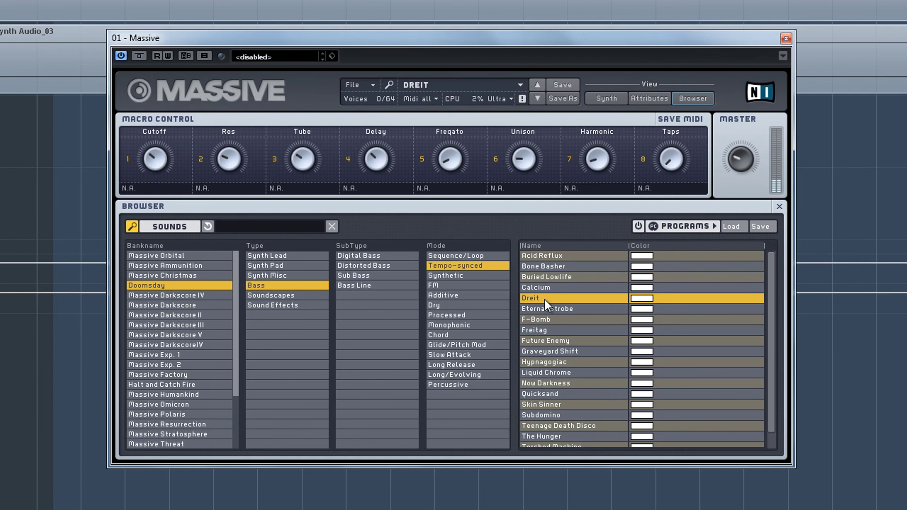
left_click(554, 330)
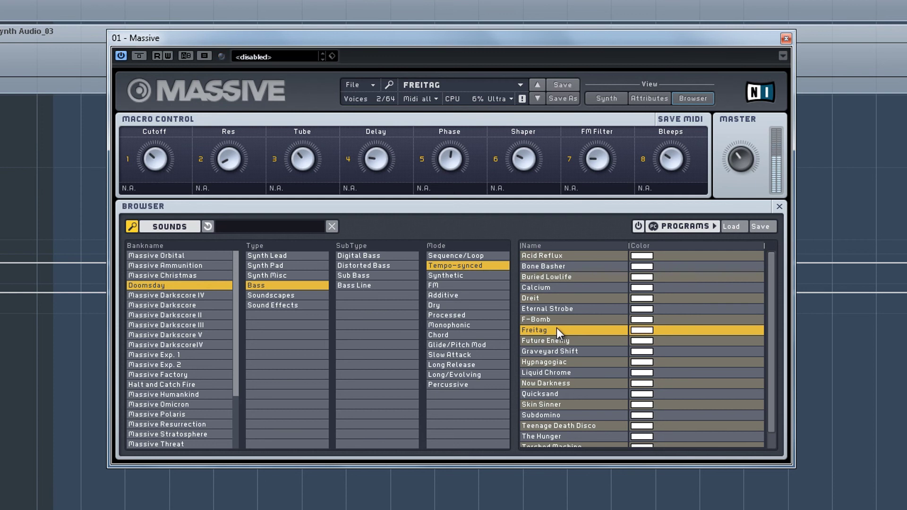
left_click(555, 363)
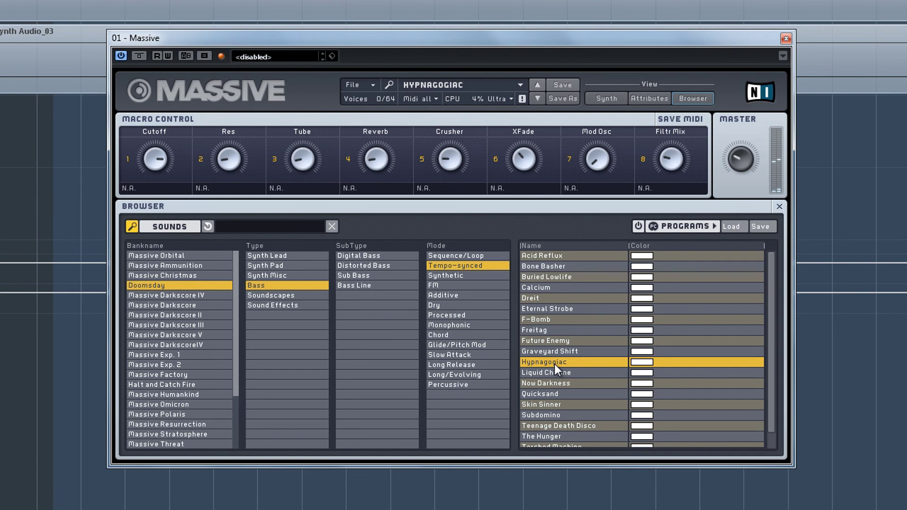
- Remove the Tempo-synced filter and audition basses from Axe Wounds through Deimos to F-Bomb
left_click(469, 265)
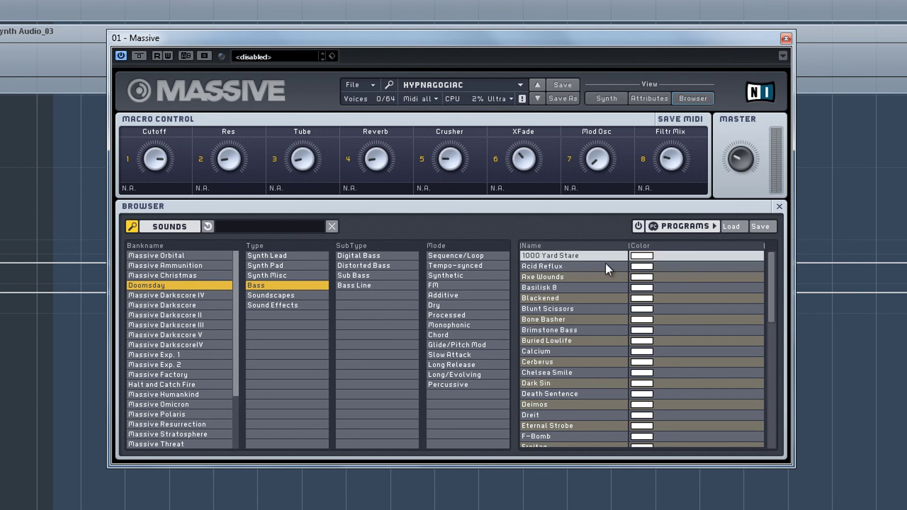
left_click(562, 278)
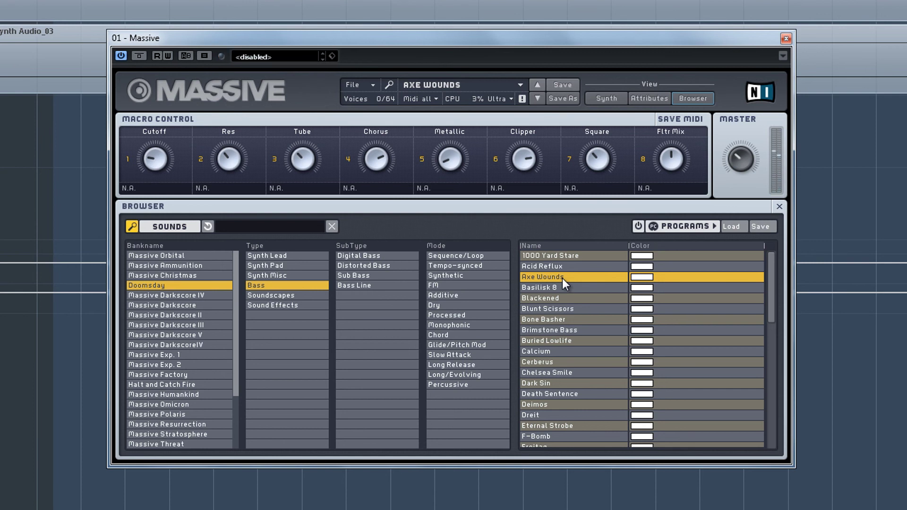
left_click(554, 312)
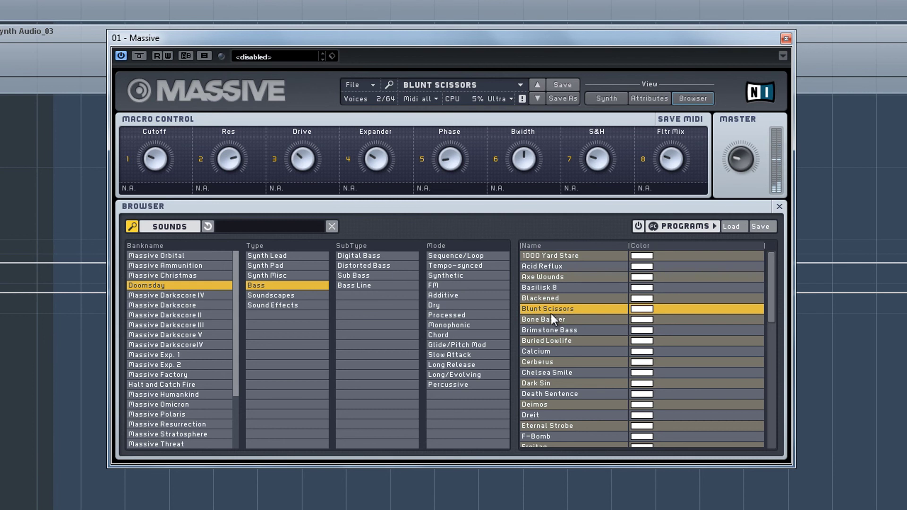
left_click(554, 339)
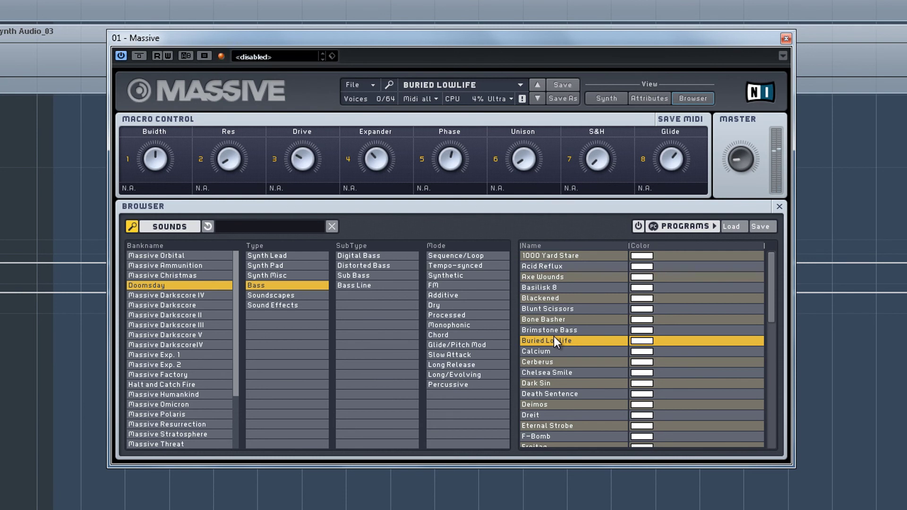
left_click(565, 366)
left_click(566, 371)
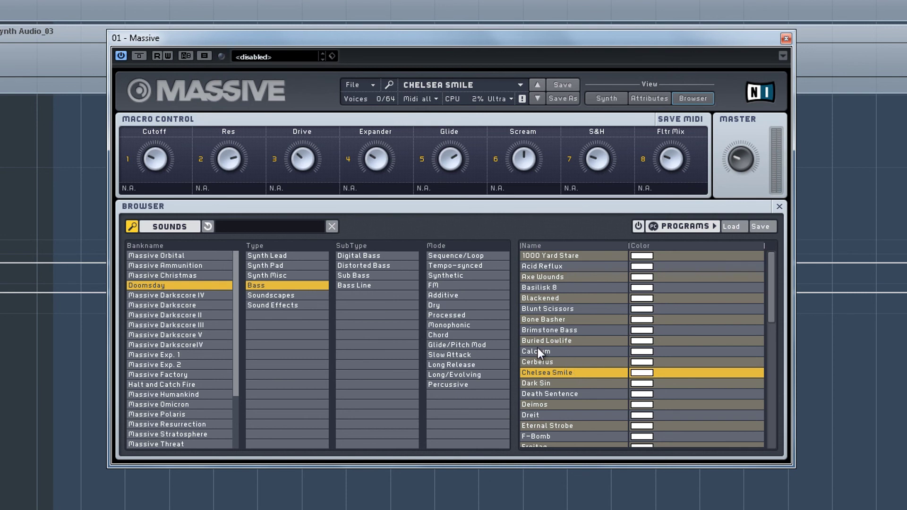
left_click(548, 405)
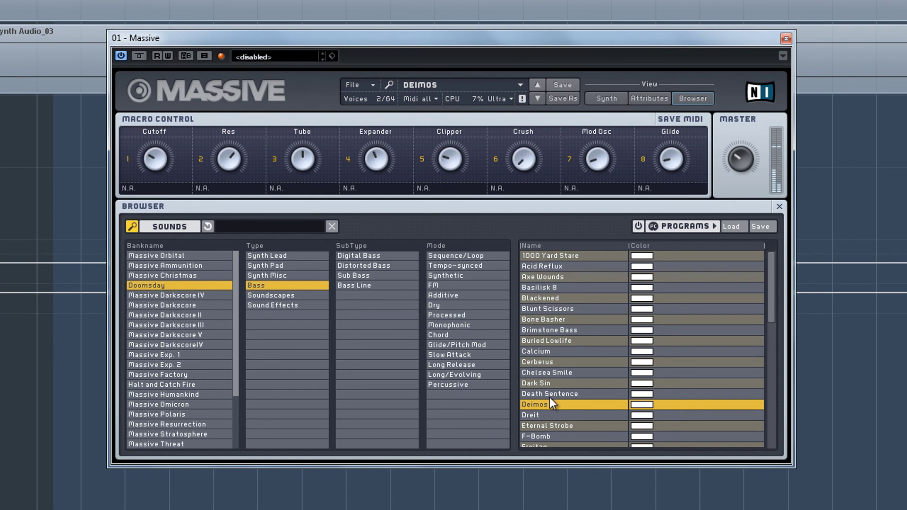
left_click(552, 435)
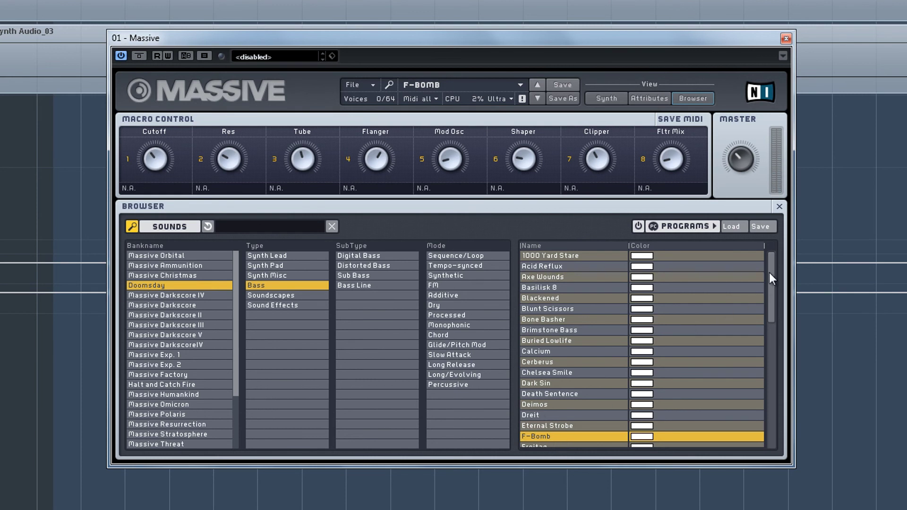
- Audition Go To Hell, Ilkhanate, Lord of Sub and Oasis Of Bass, ending on Pyroteknik
left_click_drag(770, 271, 774, 331)
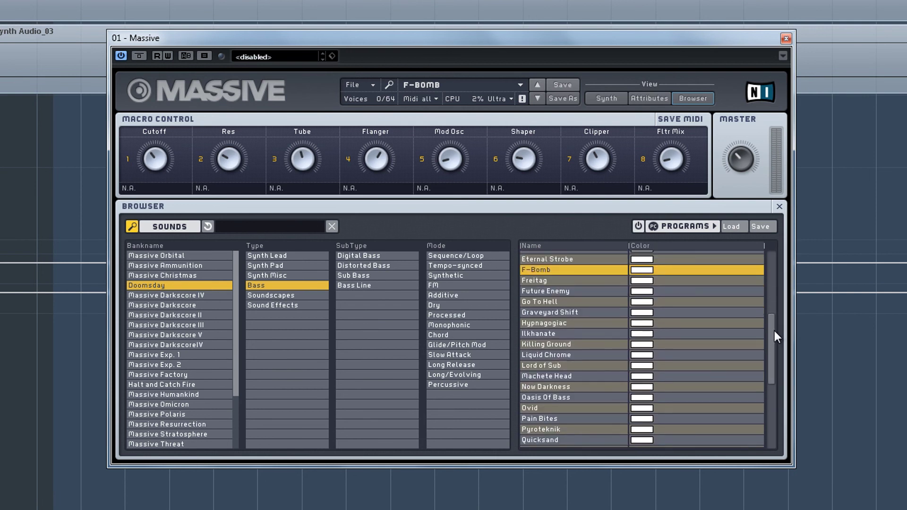
left_click(557, 303)
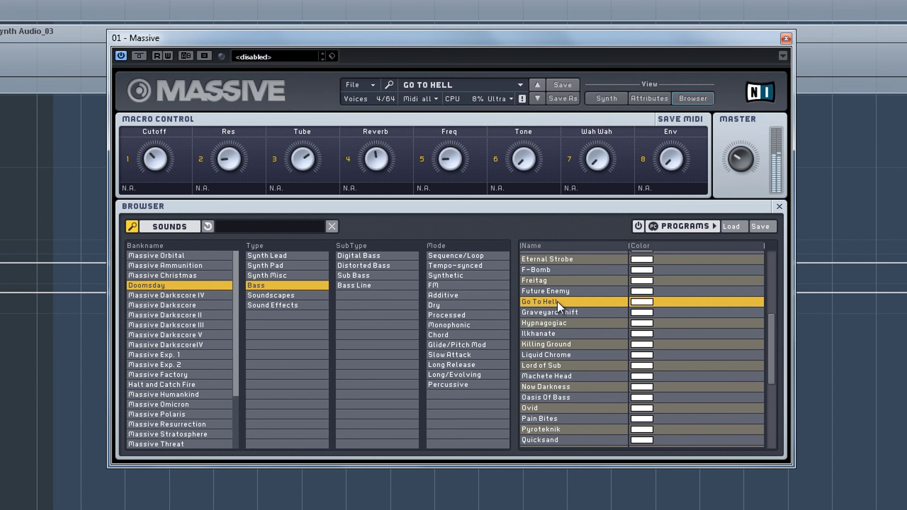
left_click(562, 333)
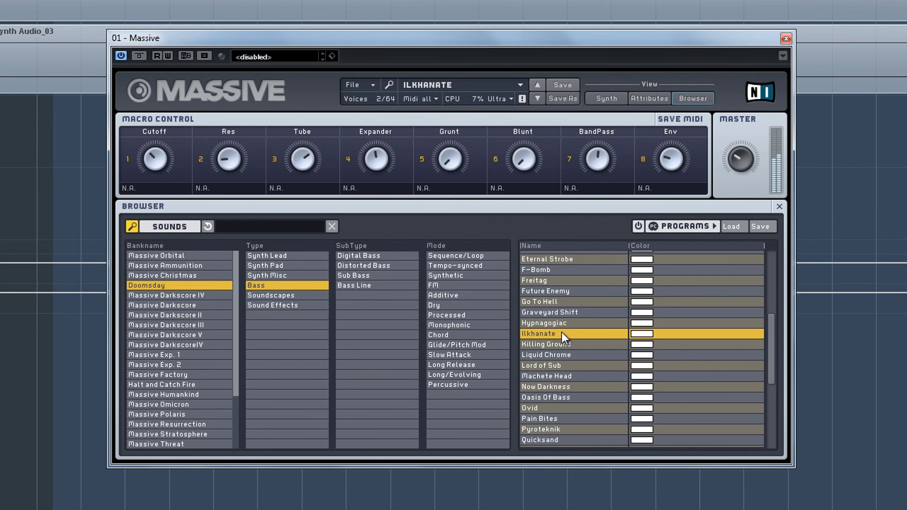
left_click(534, 362)
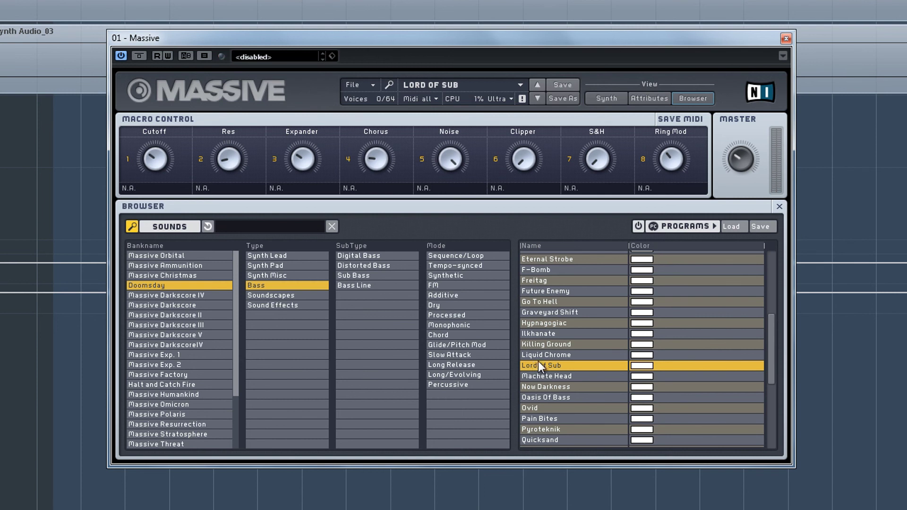
left_click(554, 399)
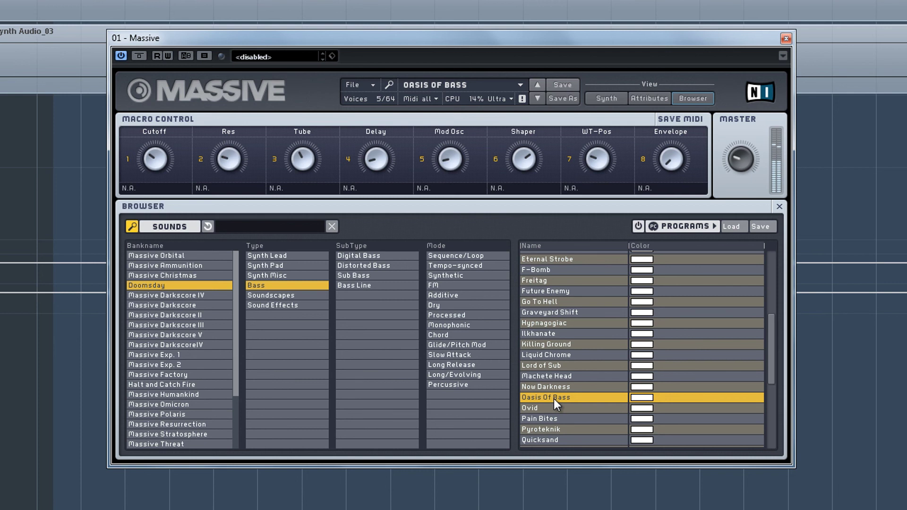
left_click(562, 429)
- Audition Sahara, Skin Sinner and Teenage Death Disco from the bottom of the Doomsday Bass list
left_click_drag(777, 322, 772, 418)
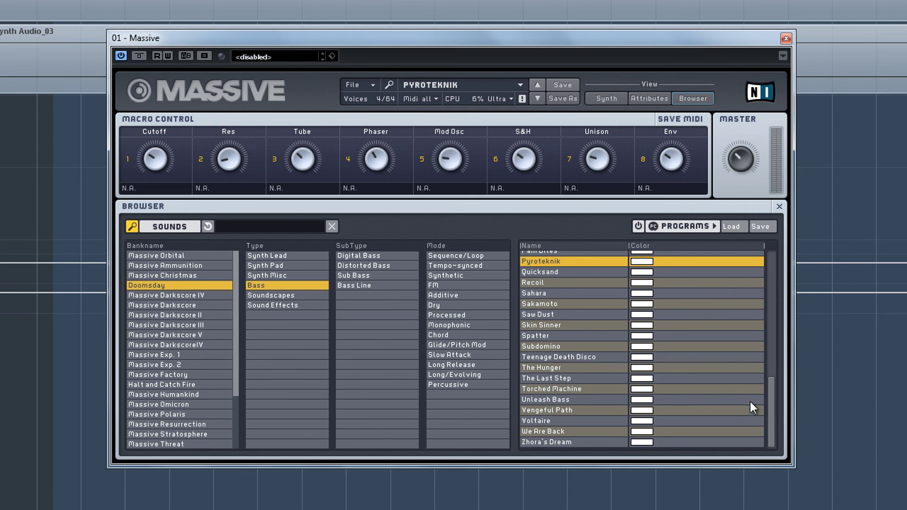
left_click(554, 294)
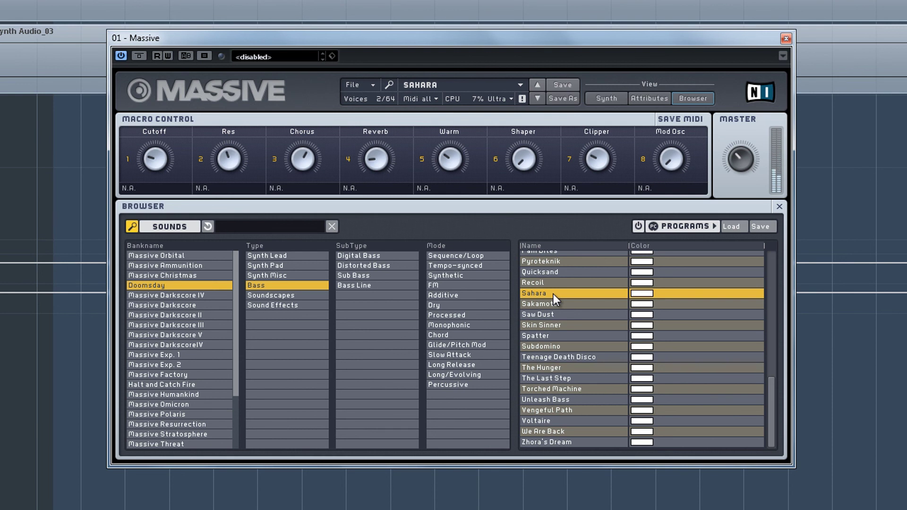
left_click(548, 324)
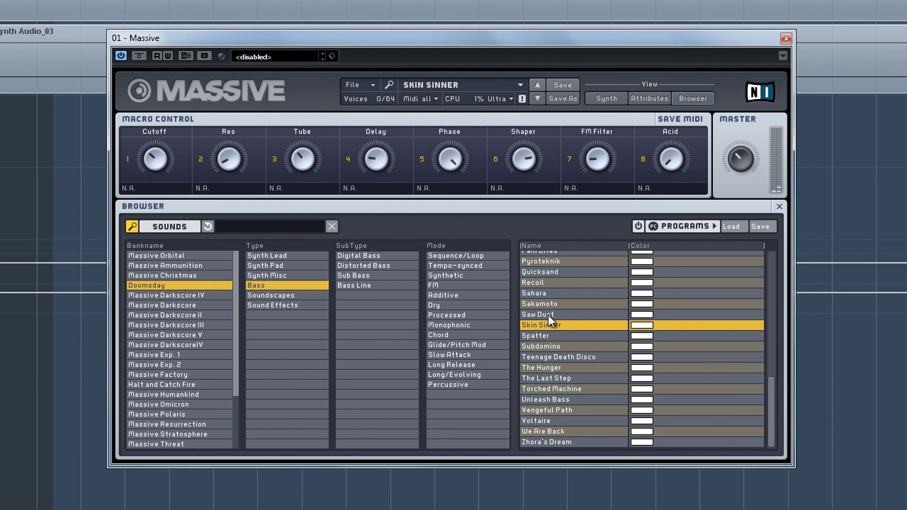
left_click(549, 356)
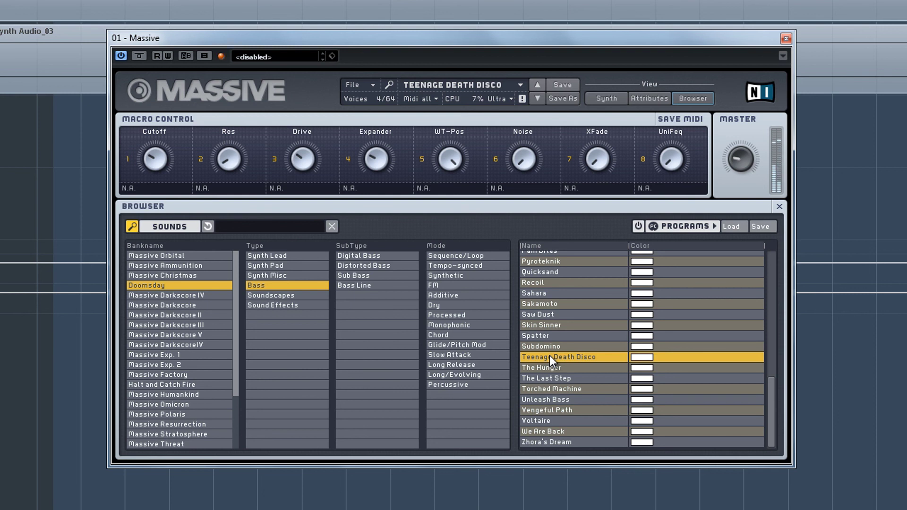
- Audition Torched Machine, then load the Voltaire bass preset
left_click(551, 388)
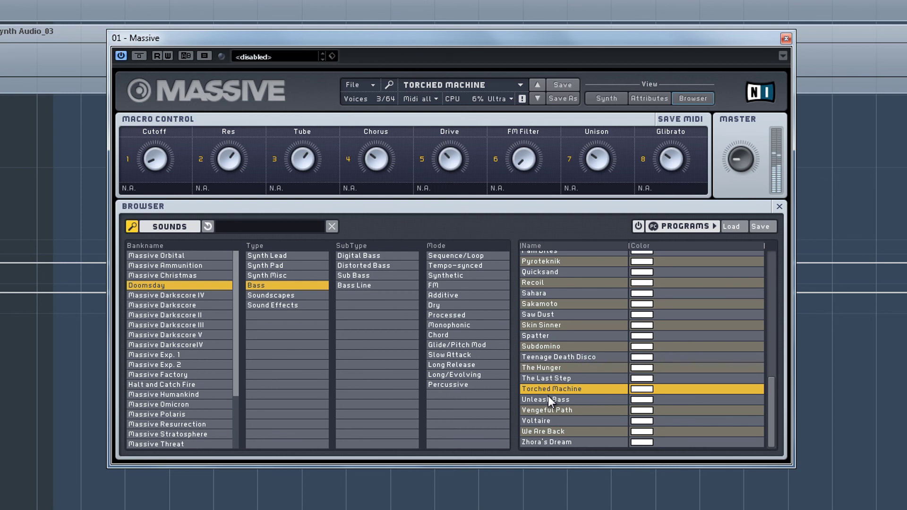
left_click(557, 422)
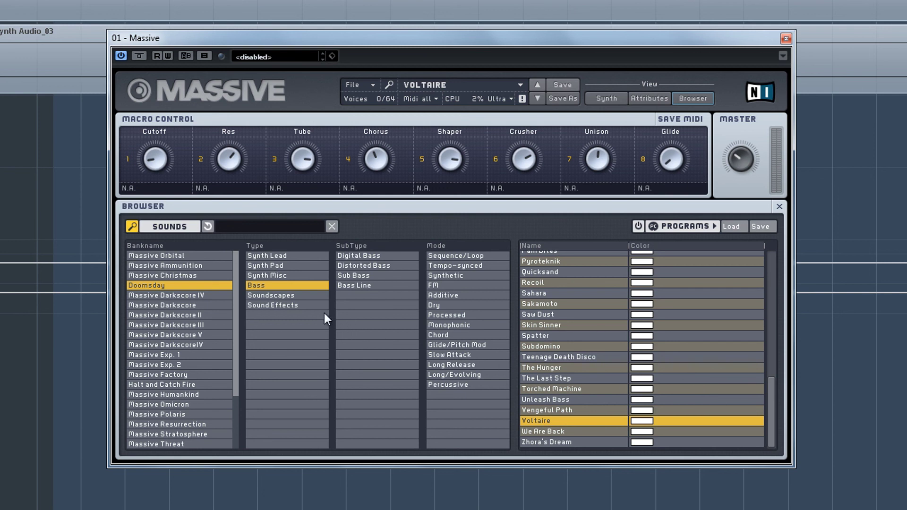
- Filter Doomsday to Soundscapes and audition Acheron, Death of Persephone, In Memoria and Obsolete
left_click(295, 299)
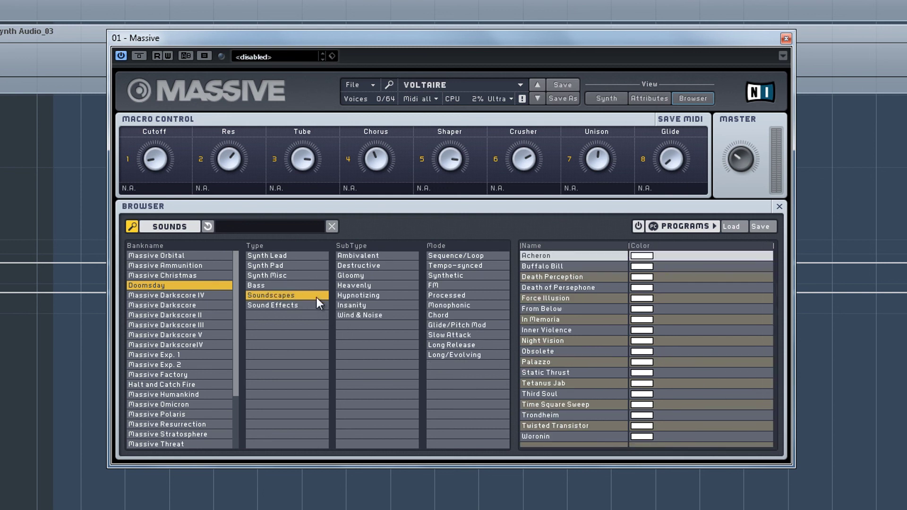
left_click(552, 254)
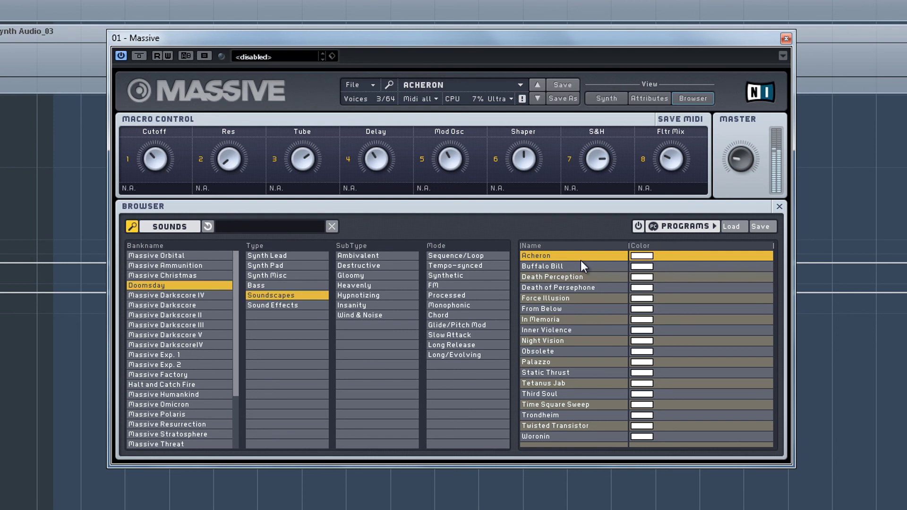
left_click(560, 287)
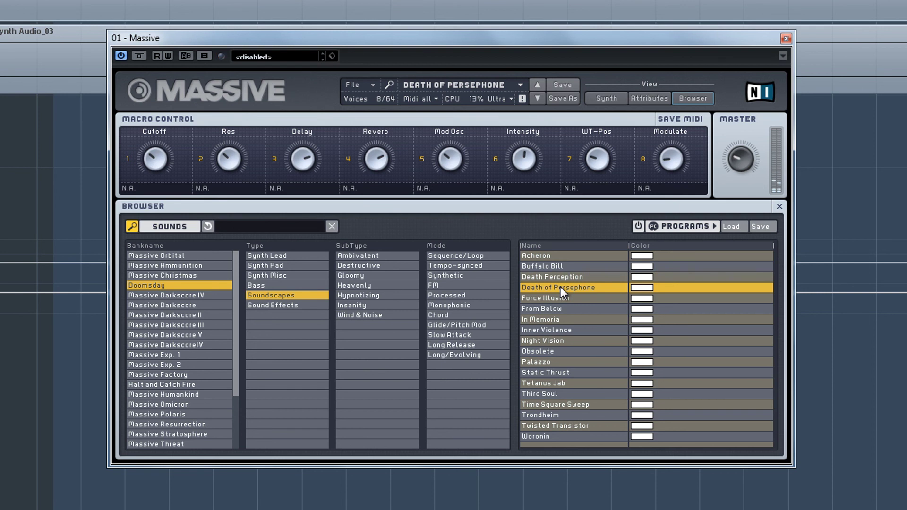
left_click(557, 319)
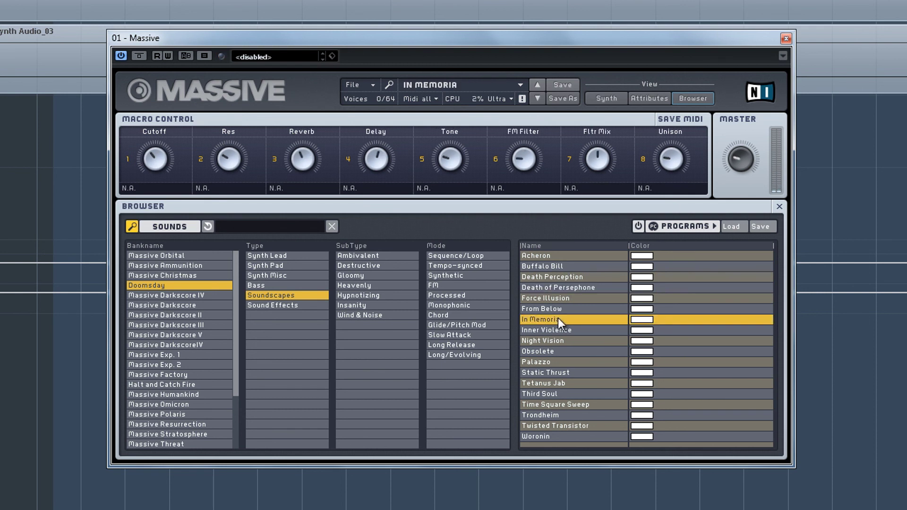
left_click(554, 350)
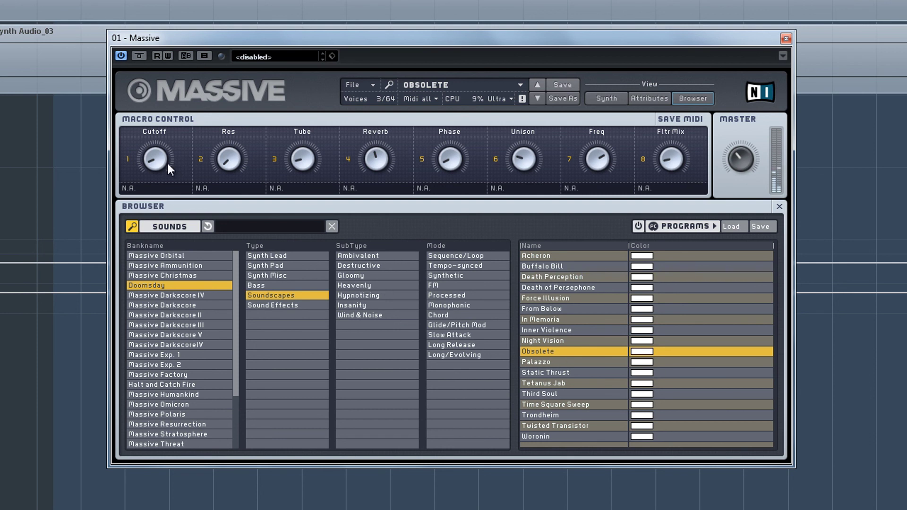
- Raise Obsolete's Cutoff and Tube macros, then audition Tetanus Jab and Trondheim
left_click_drag(167, 161, 164, 141)
left_click_drag(301, 126, 311, 79)
left_click_drag(169, 136, 172, 121)
left_click(556, 383)
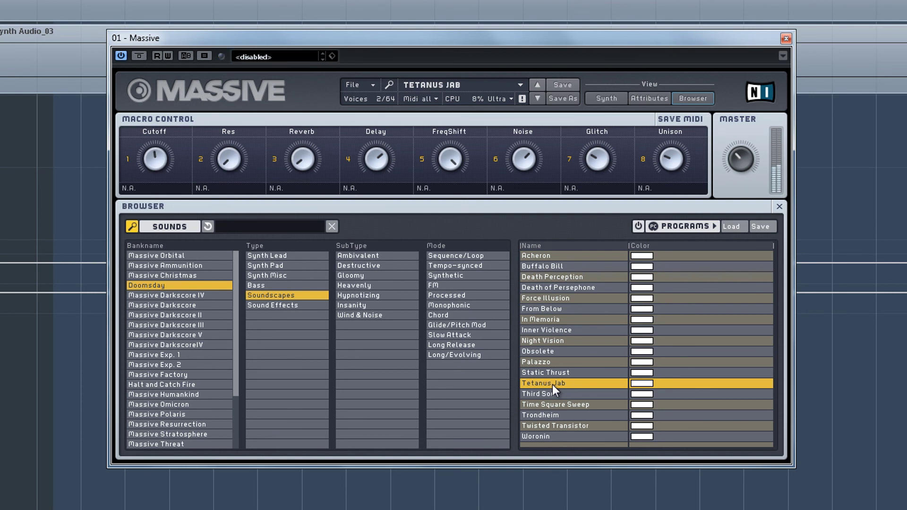
left_click(552, 415)
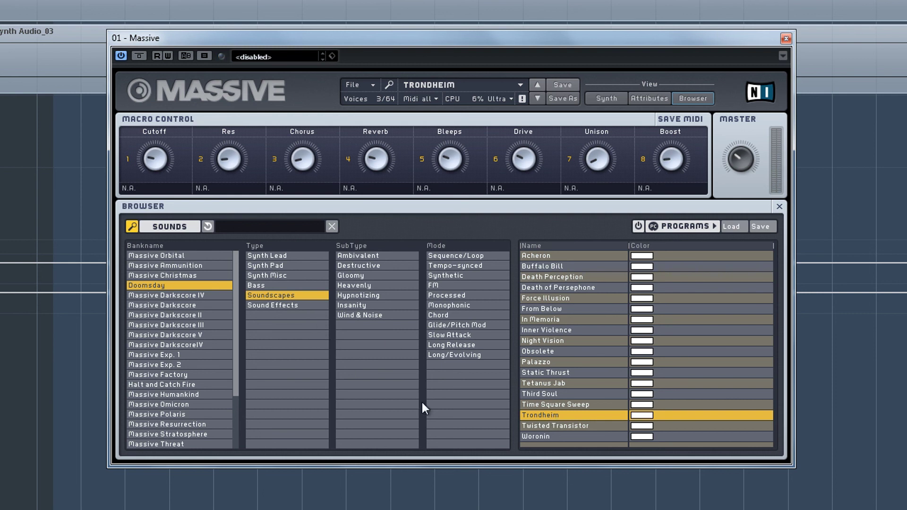
- Filter Doomsday to Sound Effects and audition Static Thrust and Time Square Sweep
left_click(295, 306)
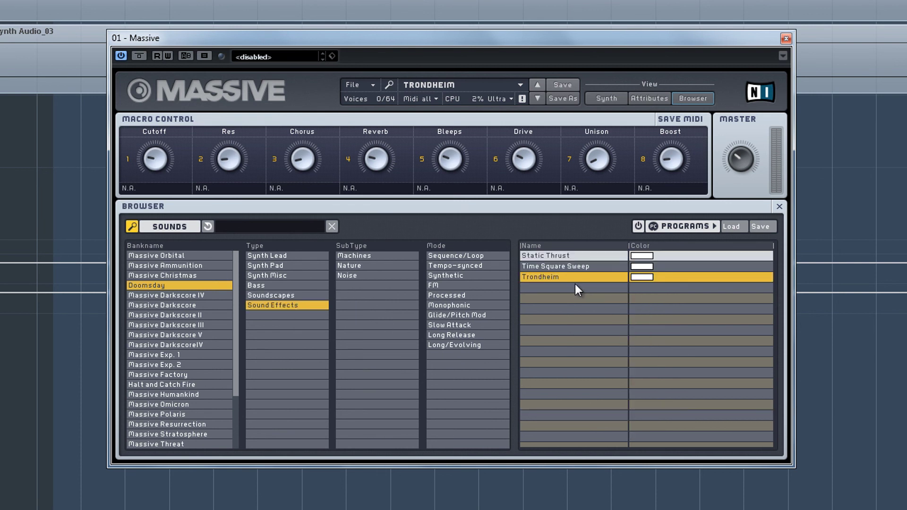
left_click(560, 256)
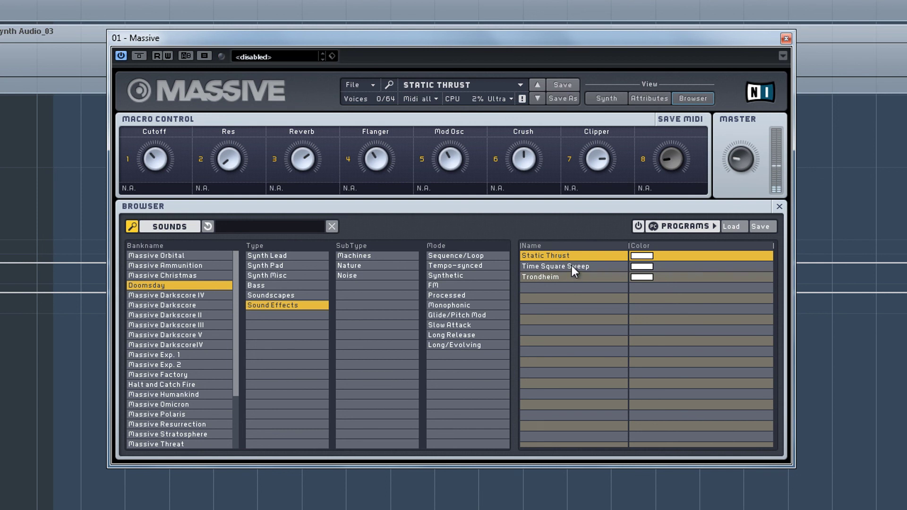
left_click(573, 271)
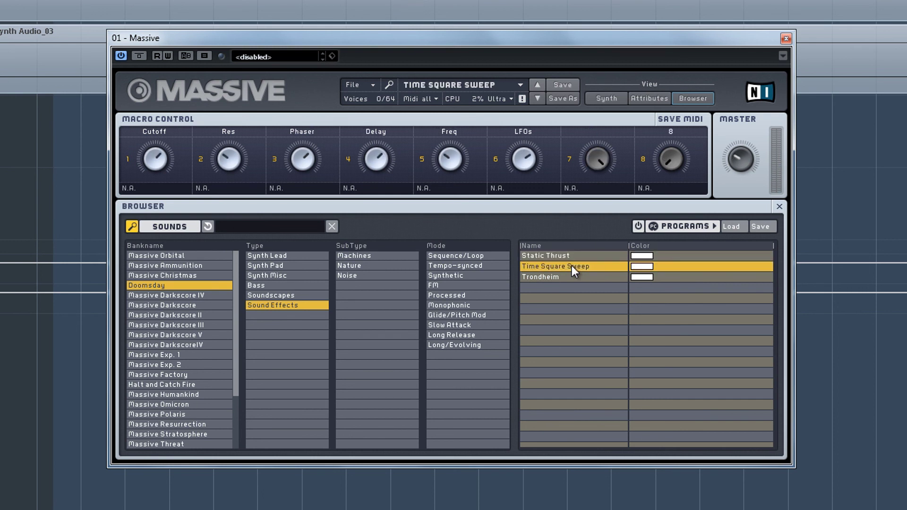